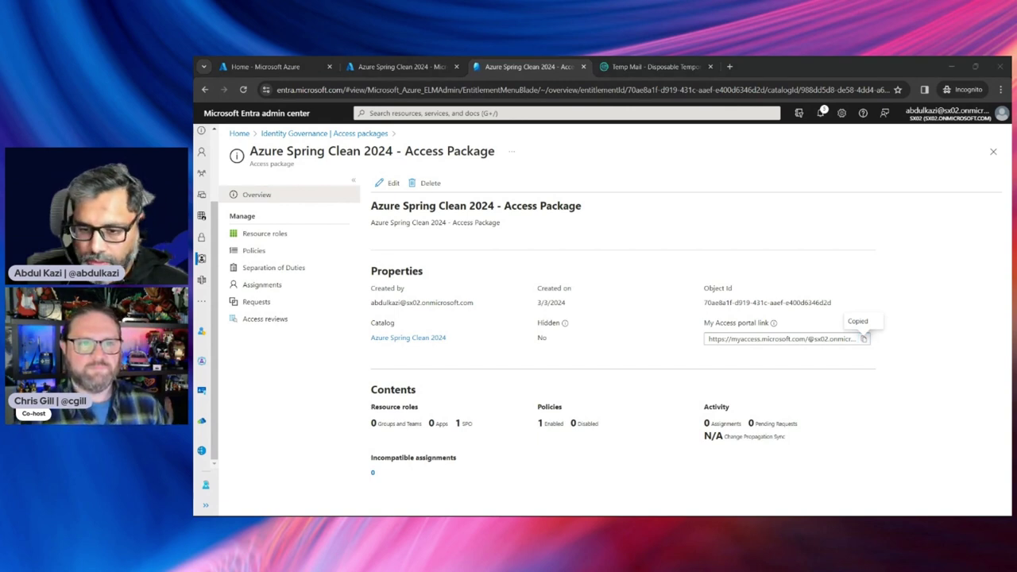
Load the copied My Access portal link in the InPrivate window
left_click_drag(1016, 310, 661, 120)
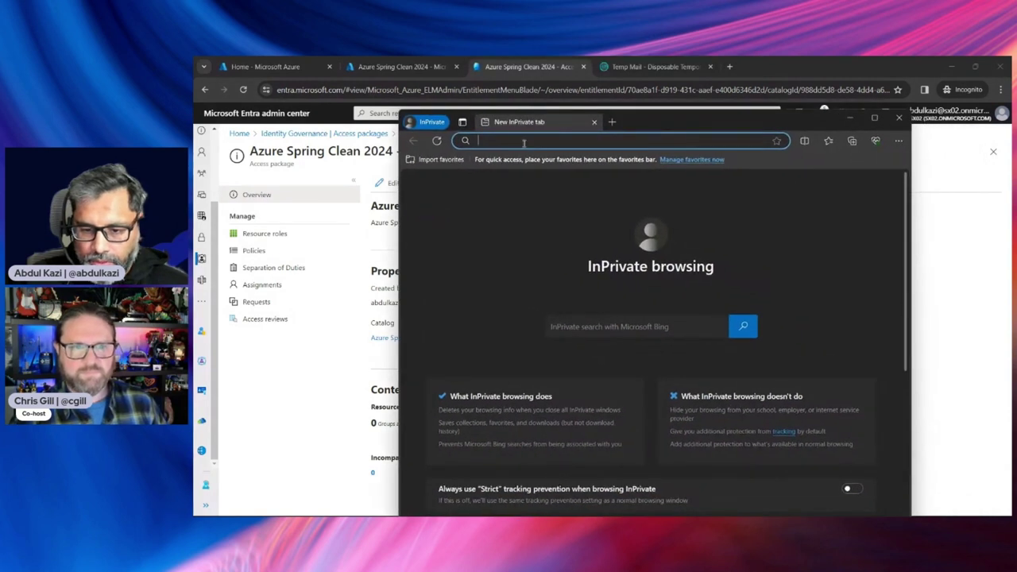
type("https://myaccess.microsoft.com/@sx02.onmicrosoft.com#/access-packages/70ae8a1f-d919-431c-aaef-e400d6346d2d")
left_click(657, 162)
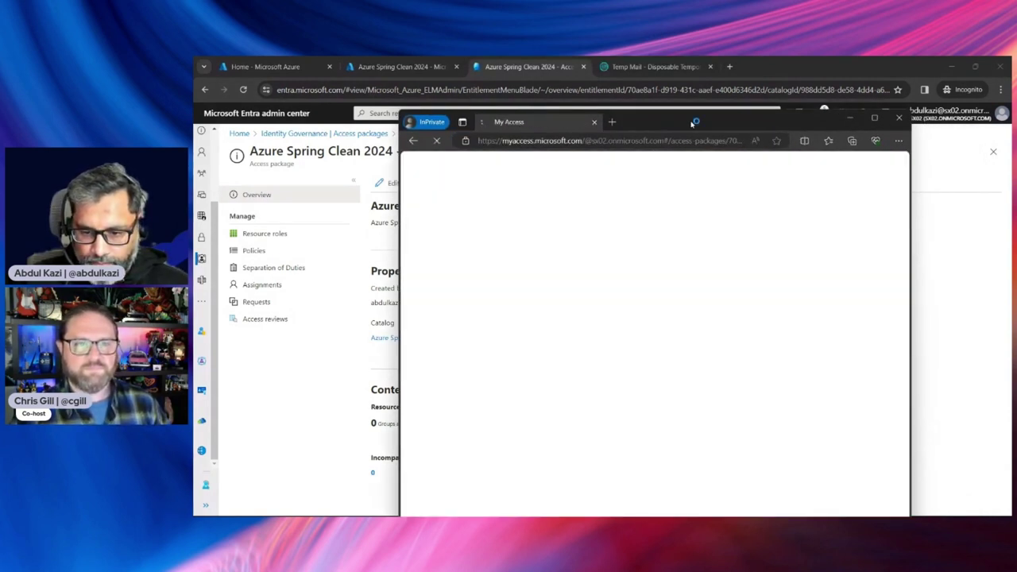
Minimize the Entra admin window and move the sign-in window into view
left_click_drag(688, 123, 497, 120)
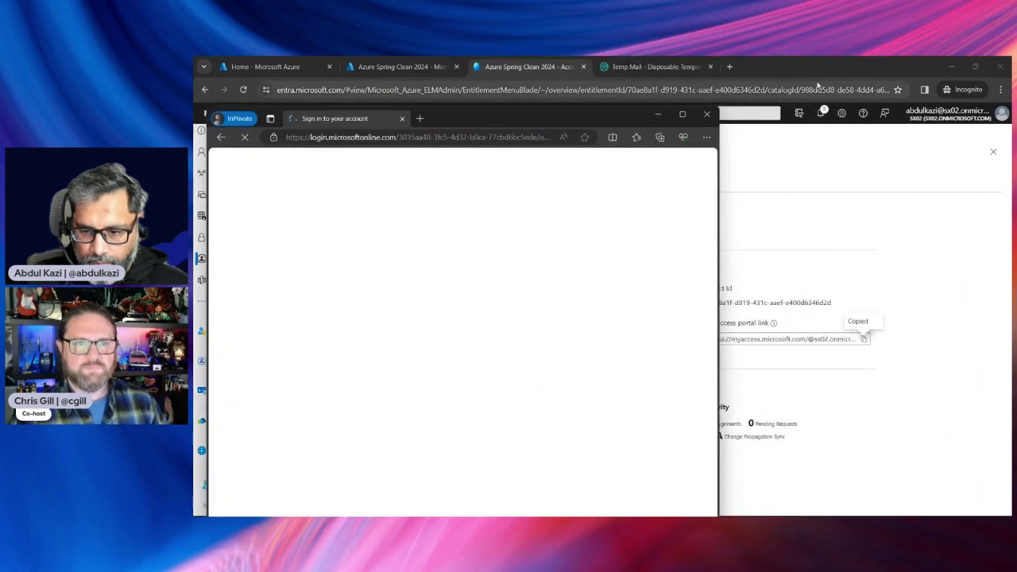
double_click(835, 67)
left_click_drag(874, 116, 892, 94)
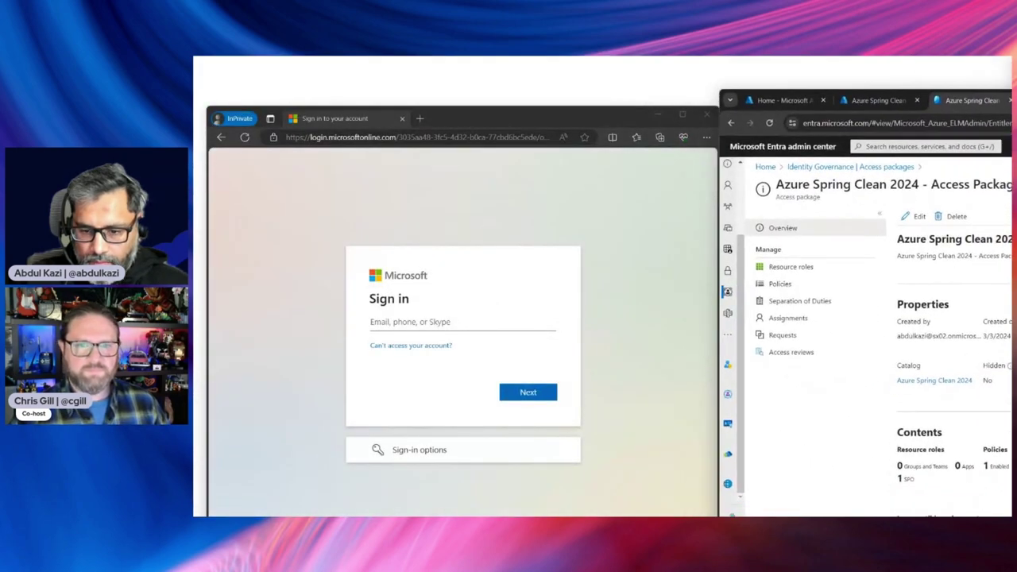
left_click(1006, 100)
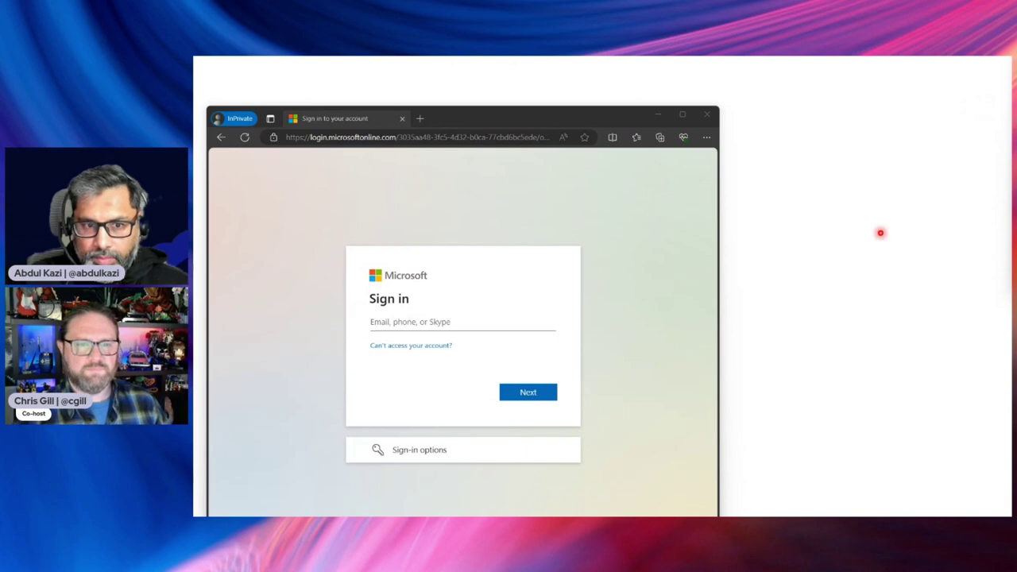
key("alt+Tab")
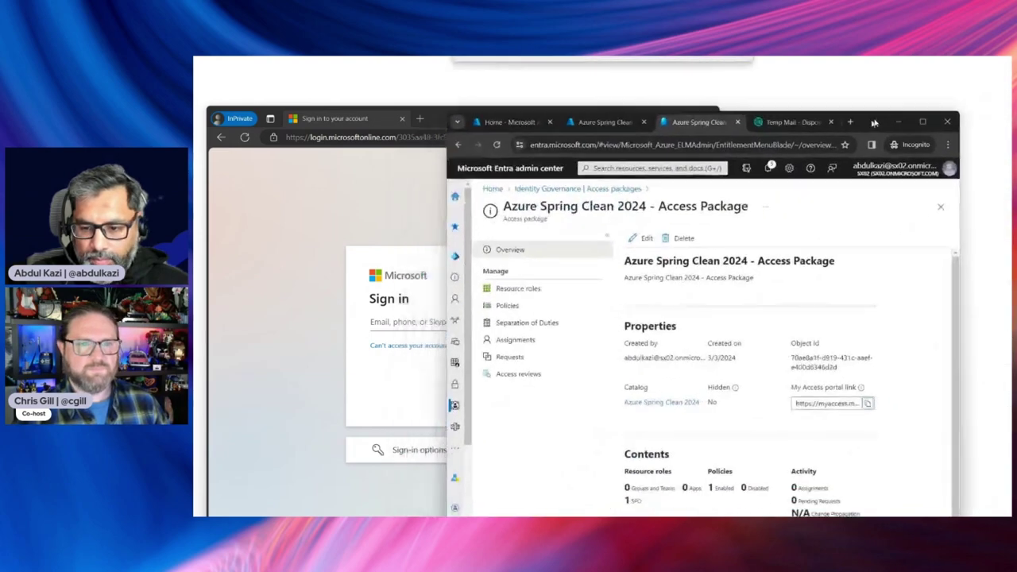
key("super+Down")
left_click_drag(578, 117, 546, 81)
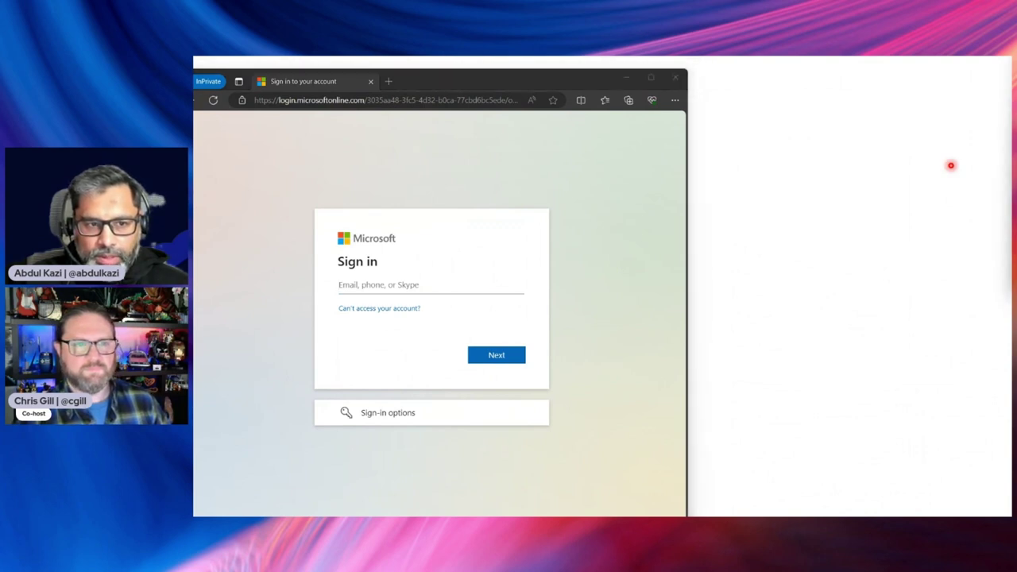
Enter the guest's e-mail address on the sign-in page and continue
left_click(409, 288)
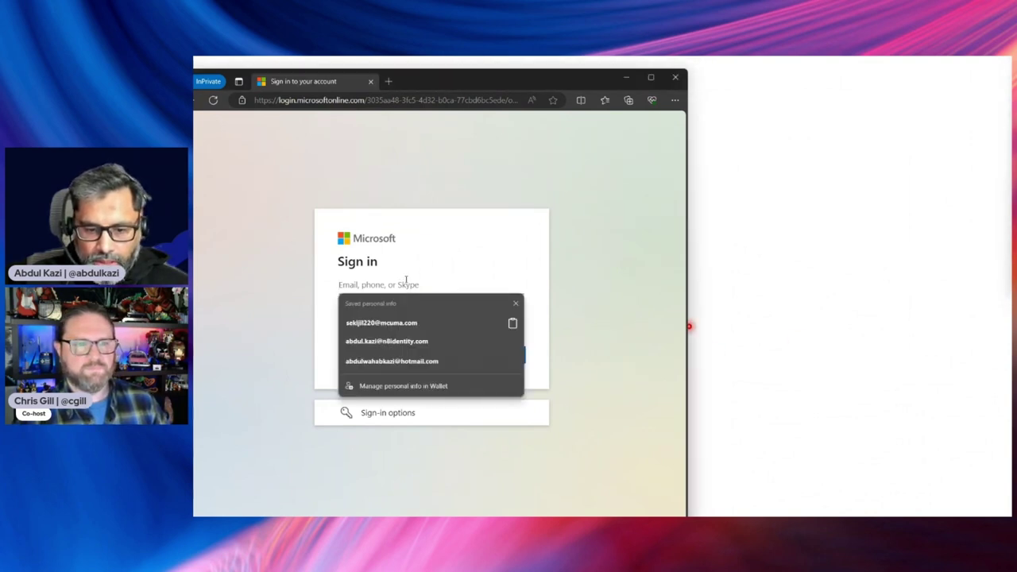
key("ctrl+v")
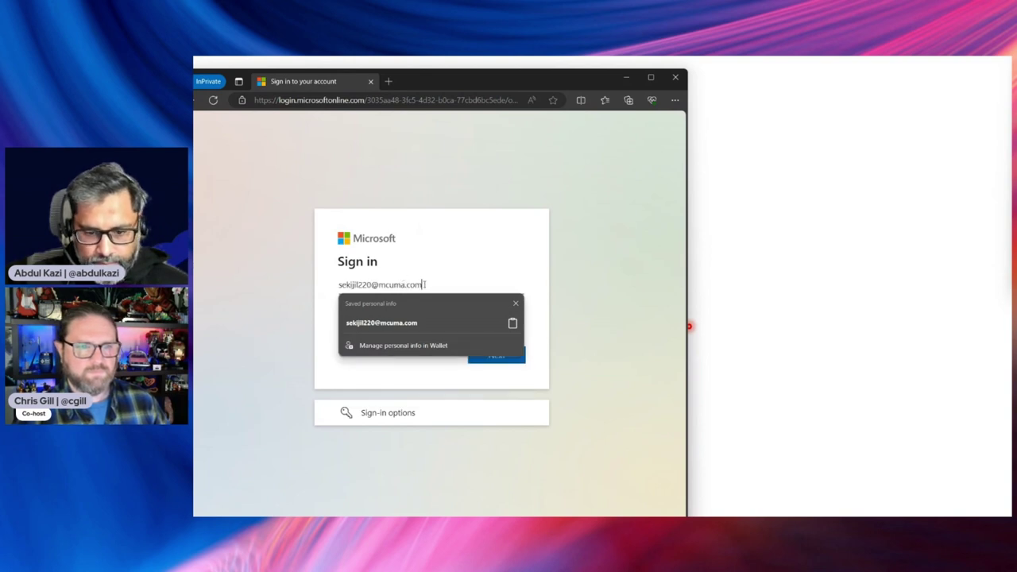
key("Tab")
left_click(504, 357)
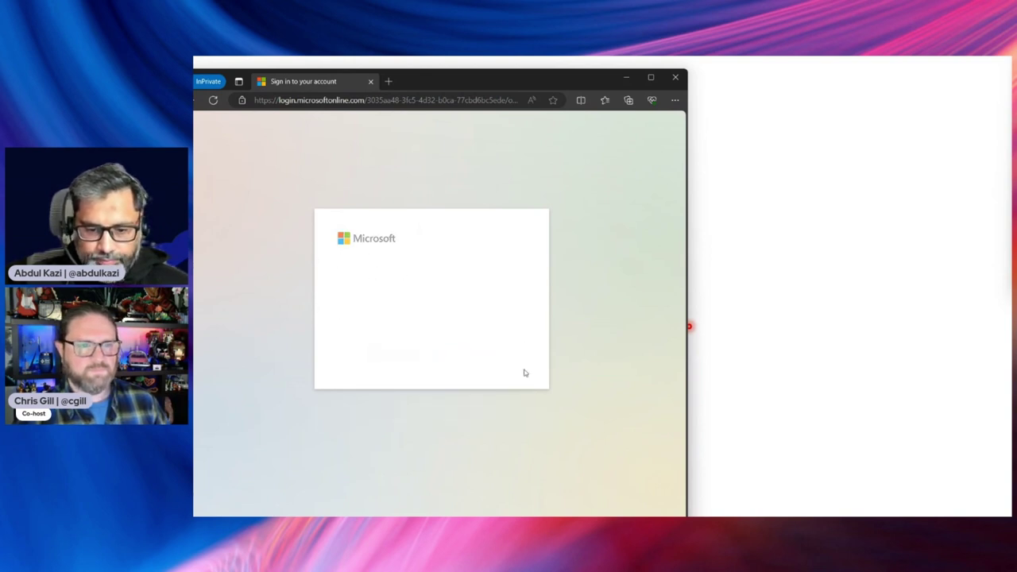
left_click(987, 210)
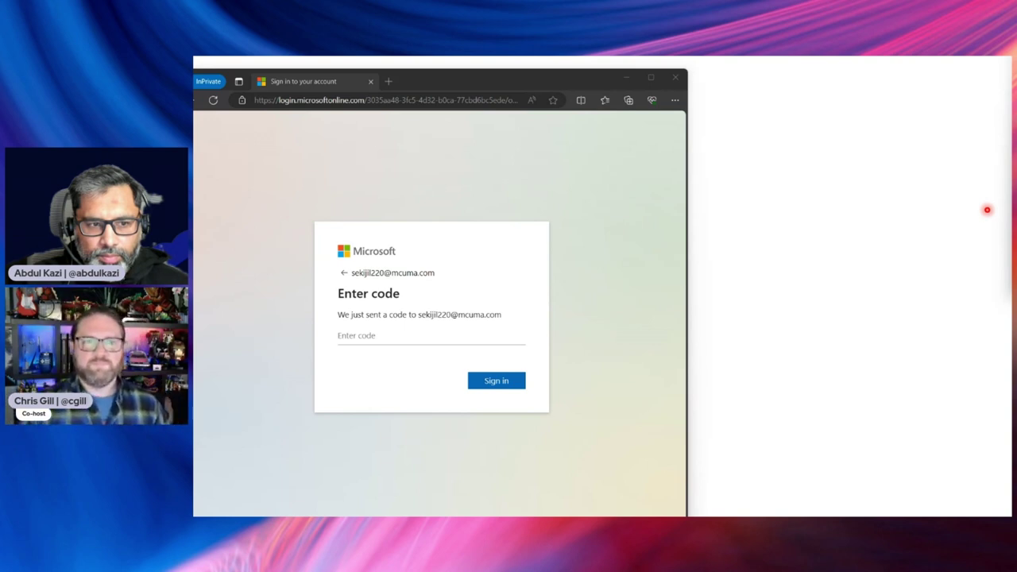
Sign in with the pasted one-time verification code
left_click(374, 328)
key("ctrl+v")
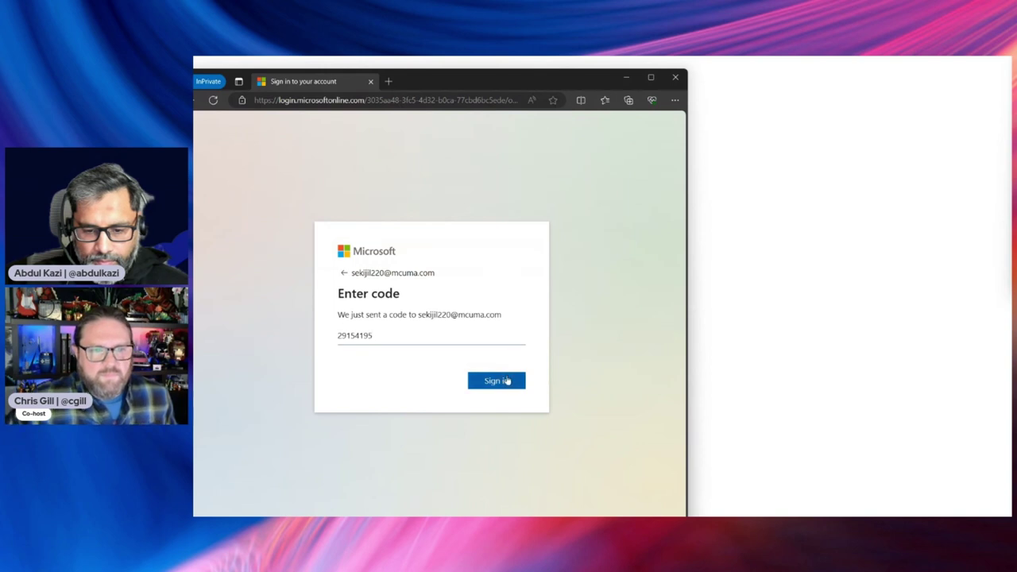
left_click(507, 381)
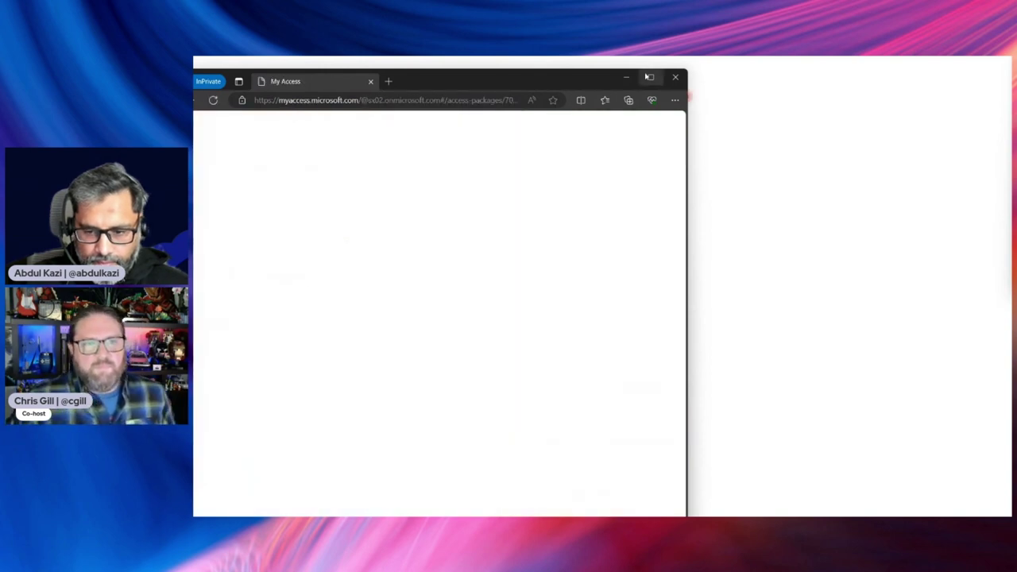
Request Azure Spring Clean 2024 with justification 'This is for HR project', consenting to share details
left_click(651, 77)
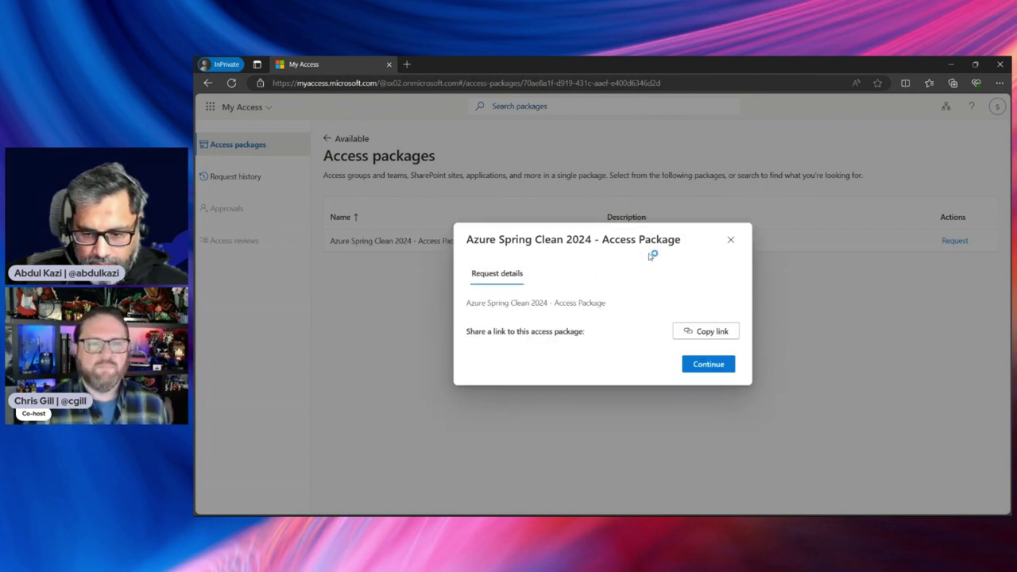
left_click(711, 368)
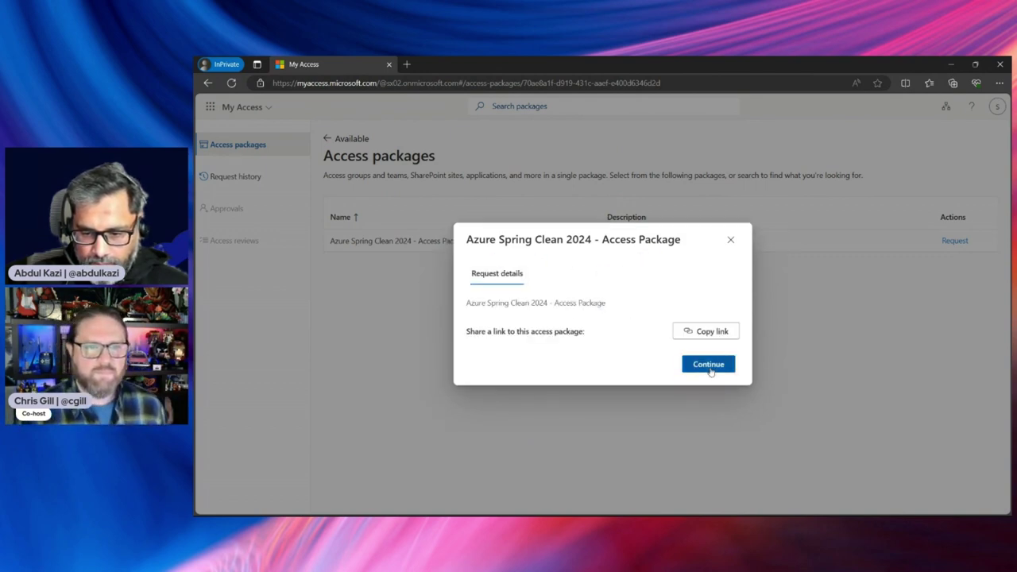
left_click(511, 311)
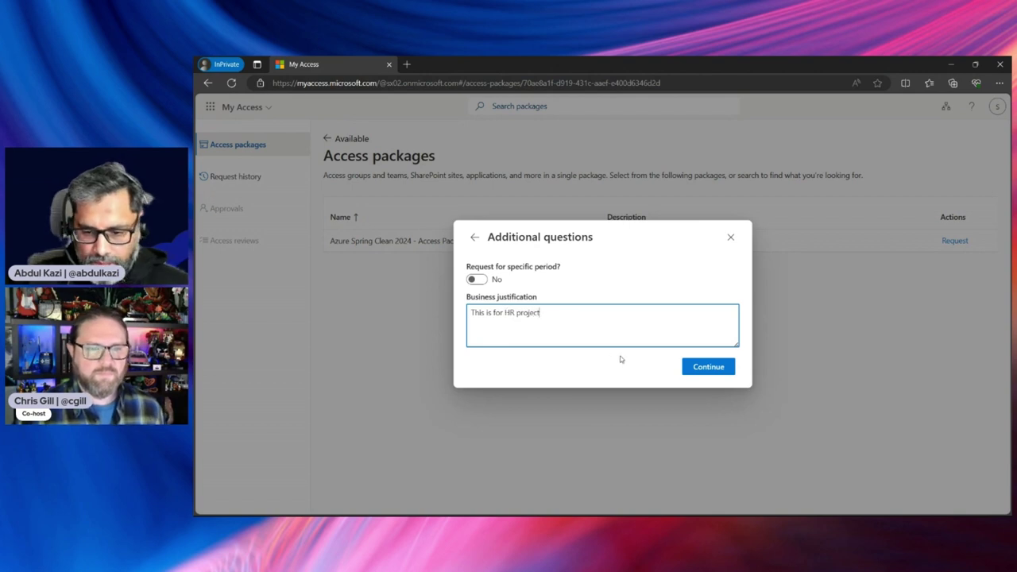
left_click(706, 368)
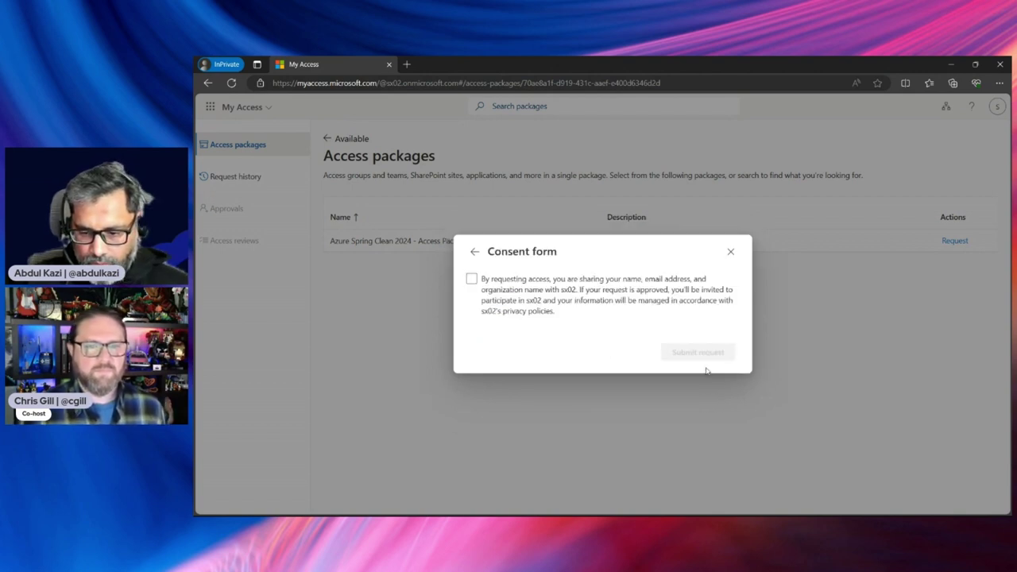
left_click(471, 279)
left_click(690, 354)
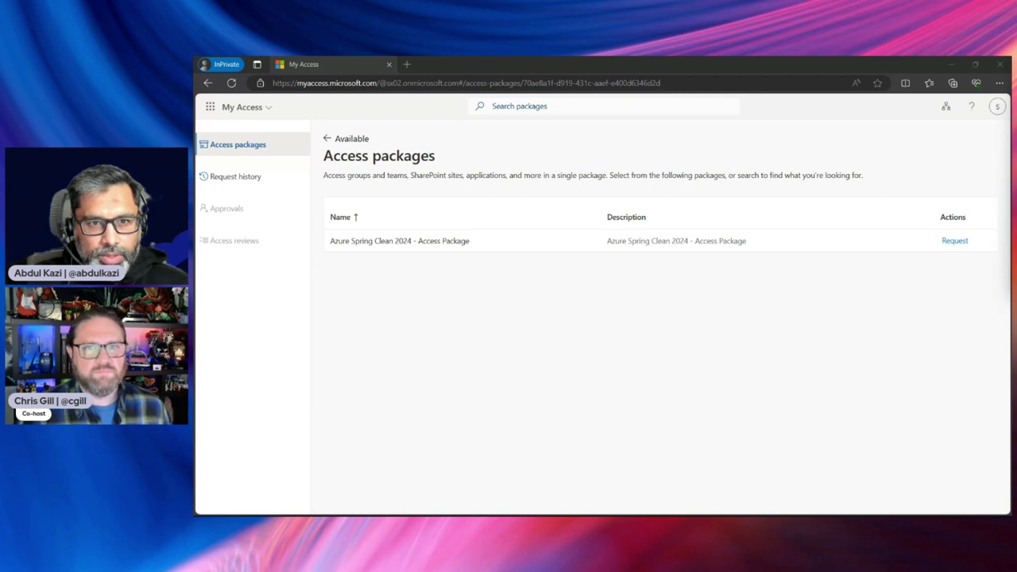
Check the Outlook inbox, opening and closing the weekly PIM digest email
key("alt+Tab")
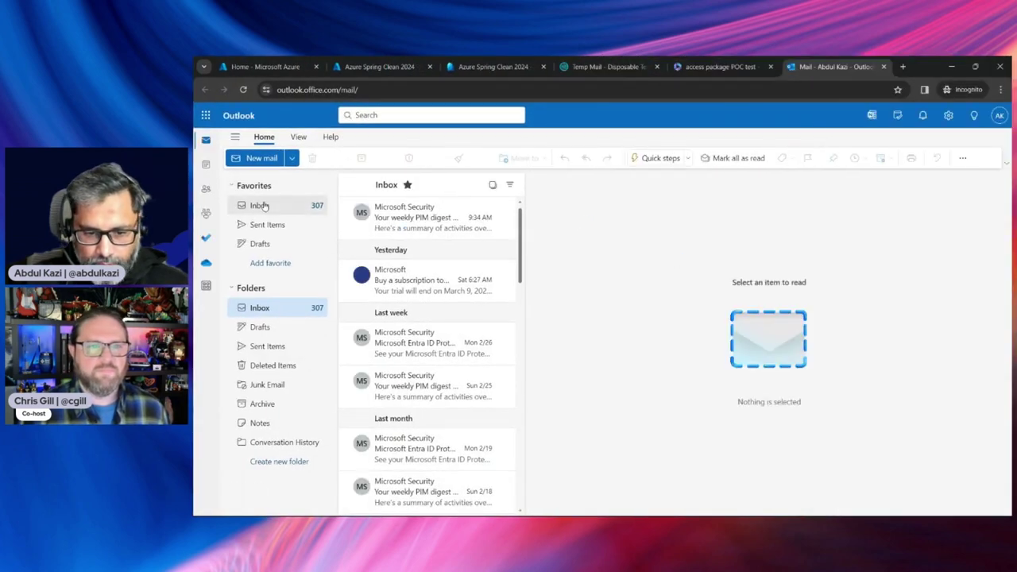
left_click(260, 205)
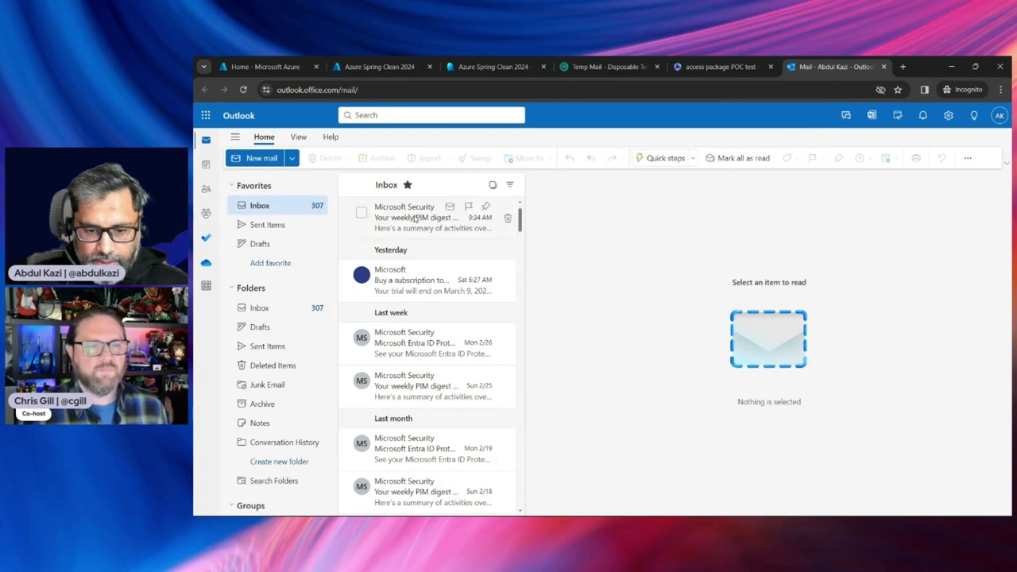
left_click(415, 218)
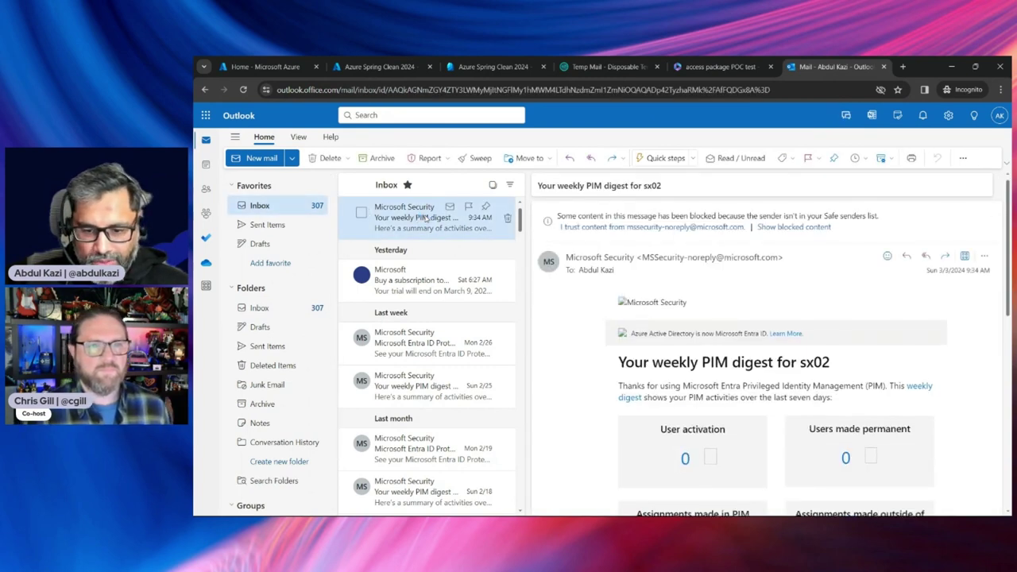
left_click(255, 206)
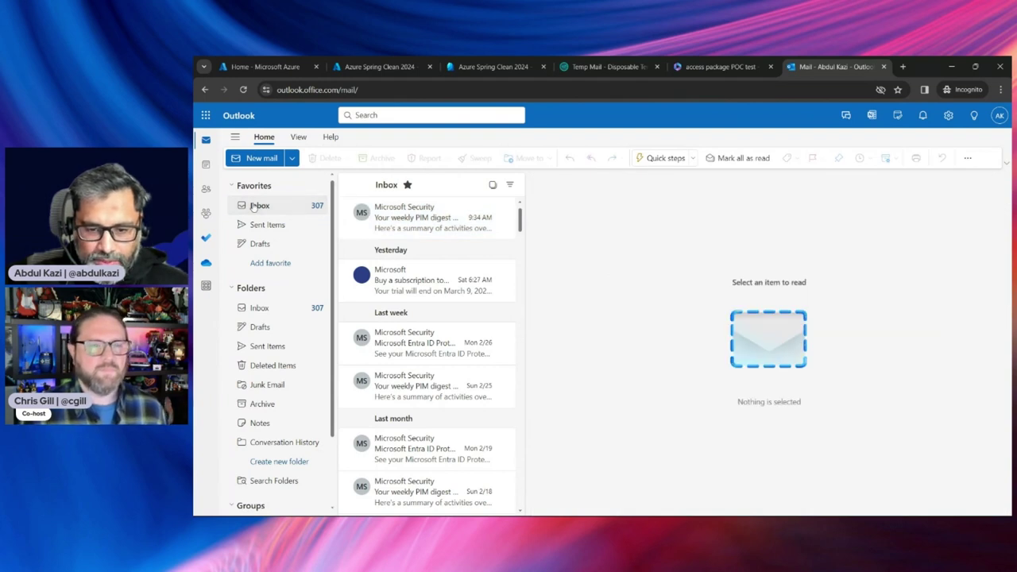
left_click(252, 206)
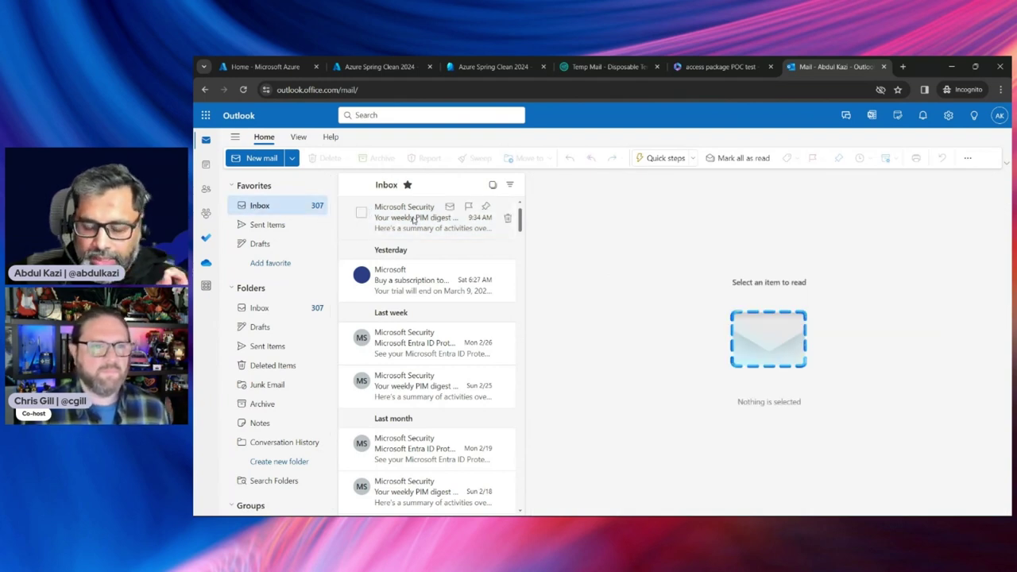
left_click(414, 218)
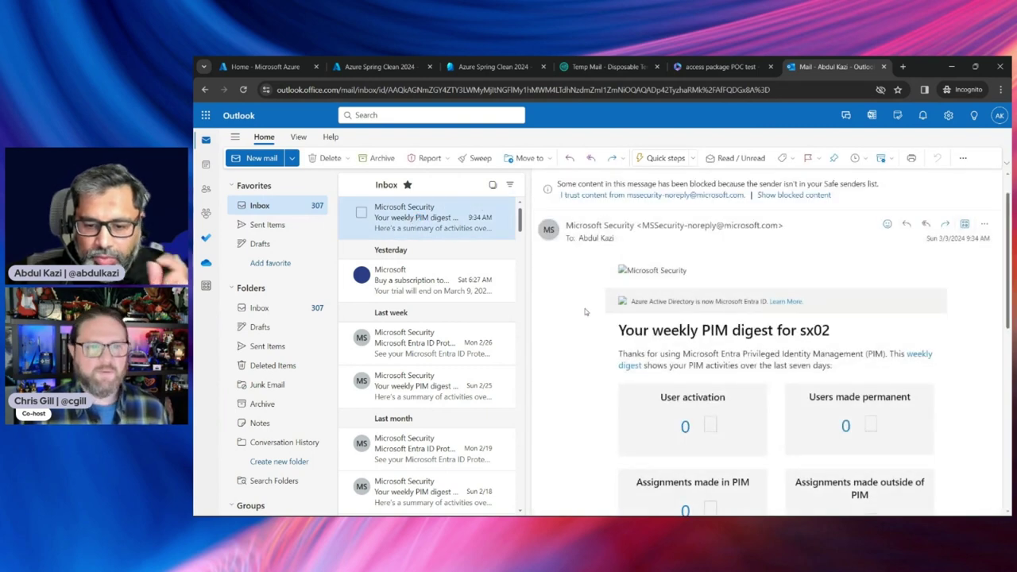
left_click(266, 207)
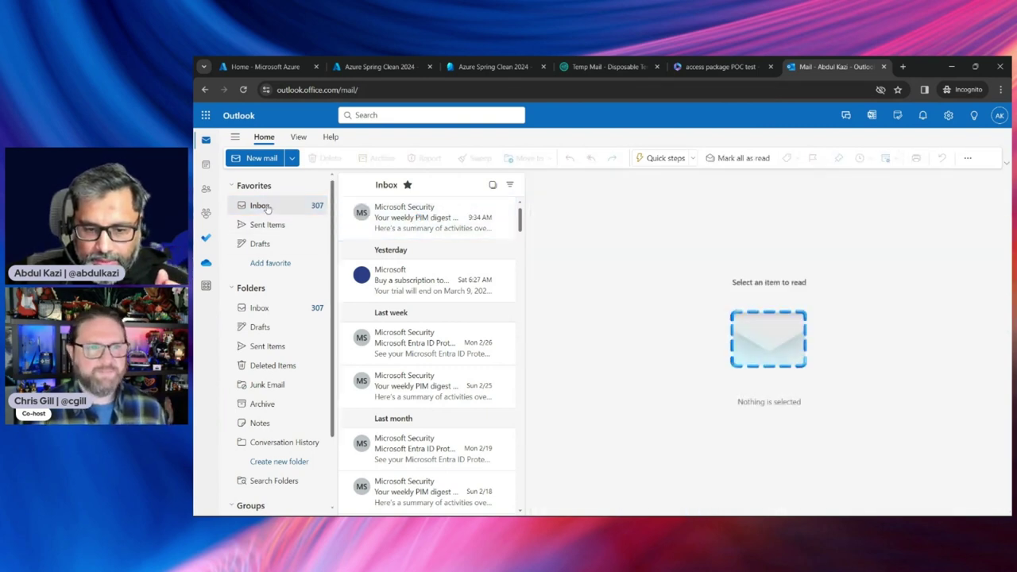
Reload the mailbox until the approval request arrives, then follow its 'Approve or deny request' link
left_click(244, 90)
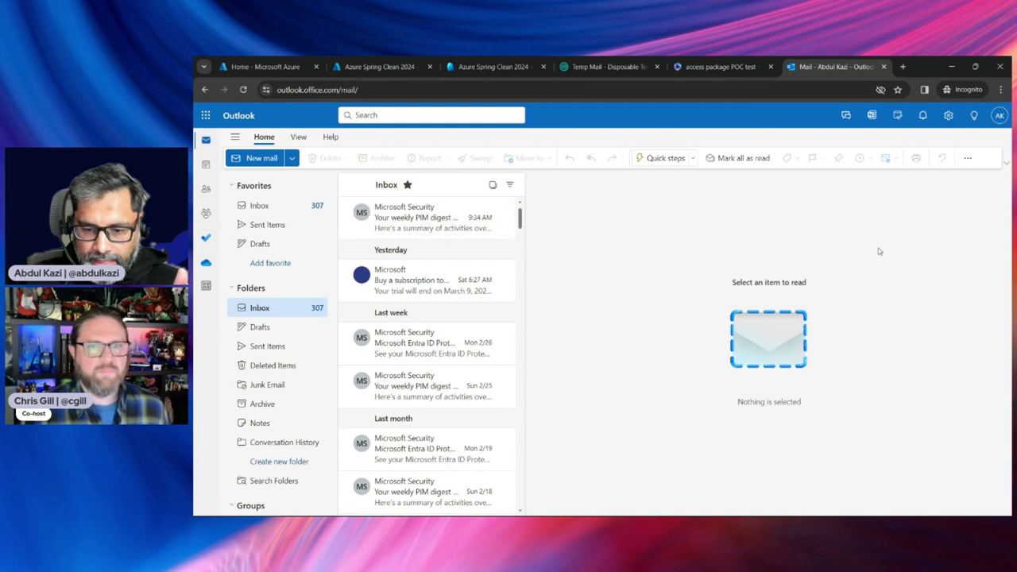
left_click(1000, 115)
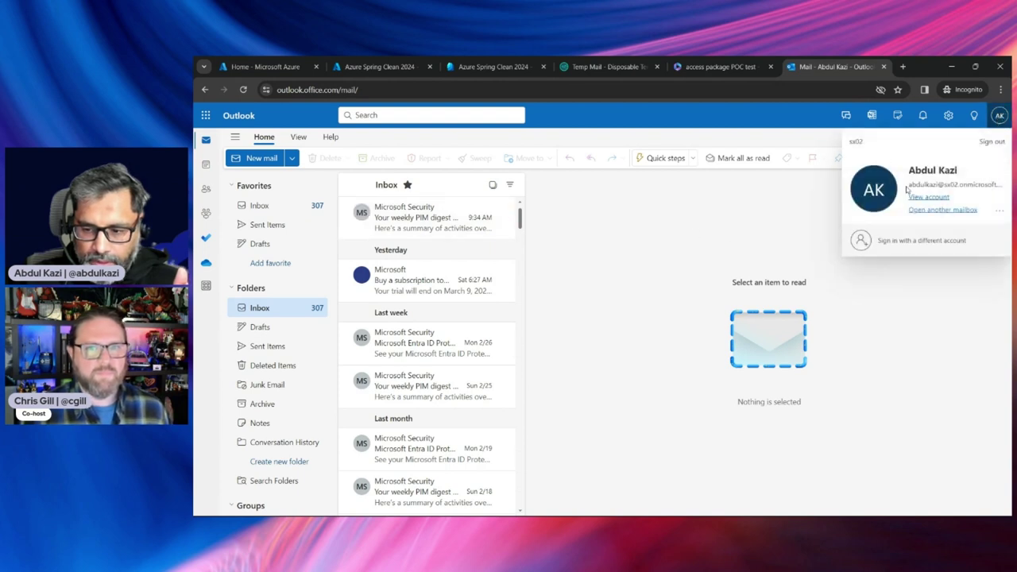
left_click(593, 218)
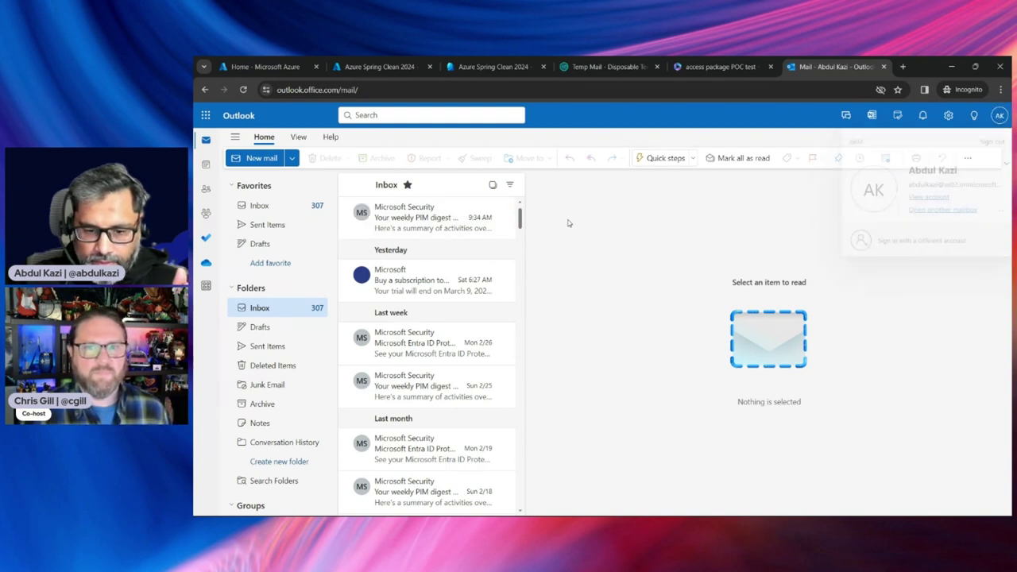
left_click(243, 89)
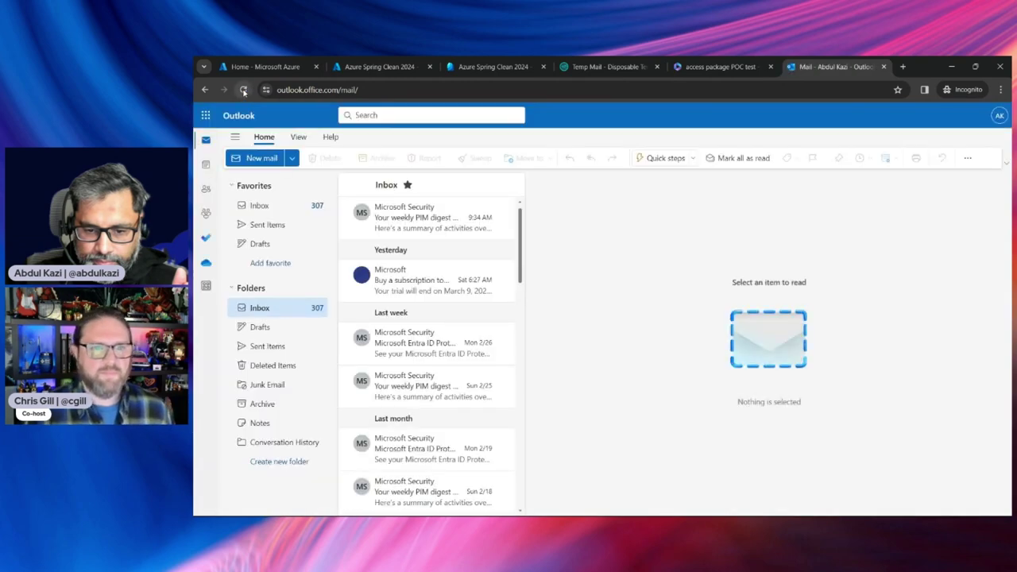
left_click(244, 90)
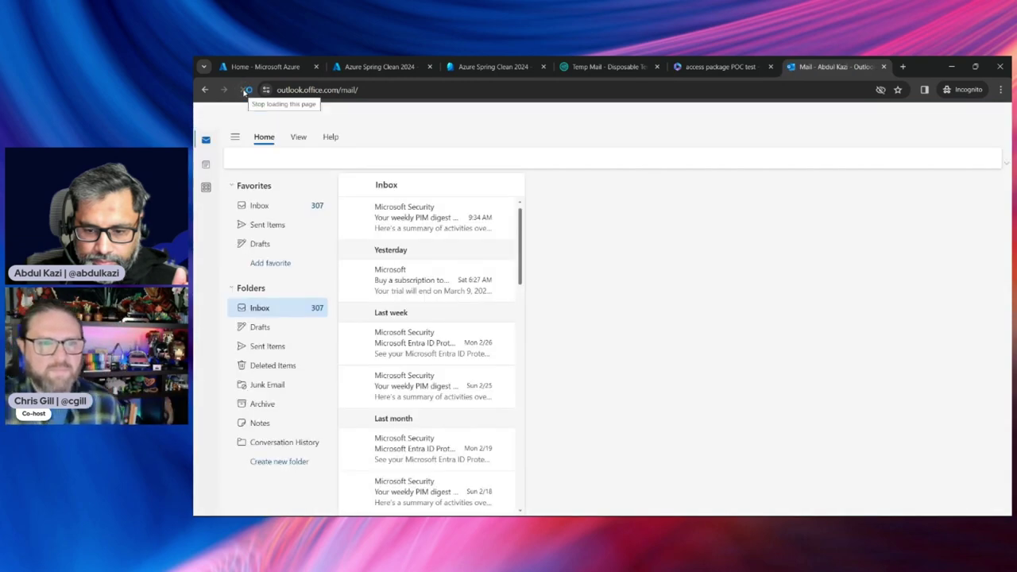
left_click(243, 90)
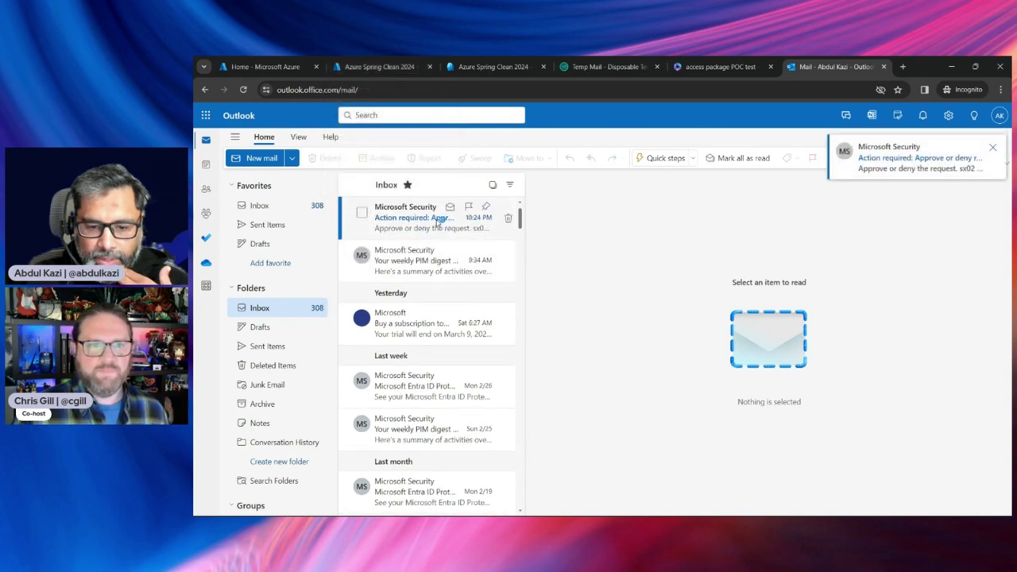
left_click(465, 221)
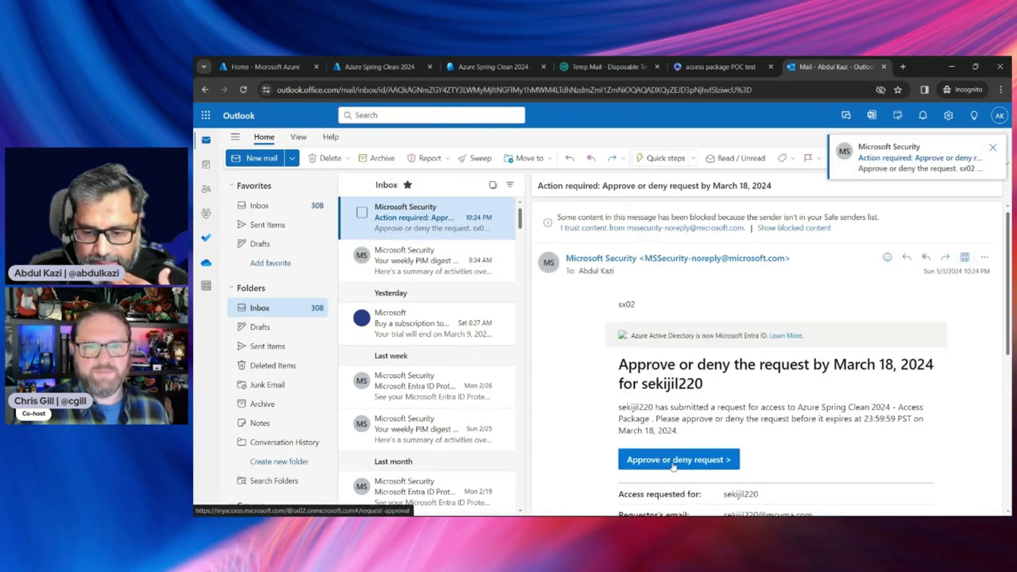
left_click(675, 460)
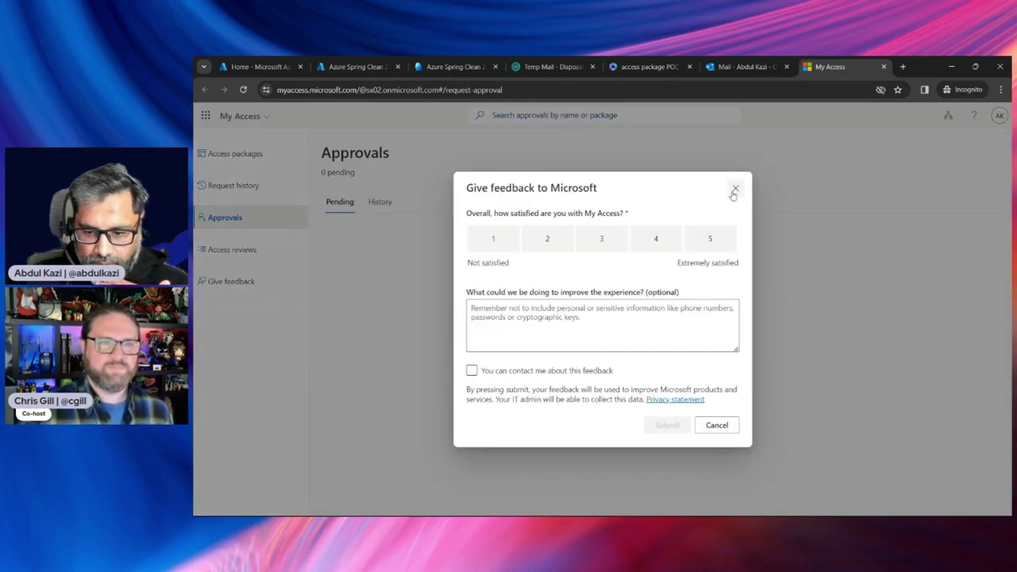
Approve the pending Azure Spring Clean 2024 request with the reason 'For HR project'
left_click(735, 189)
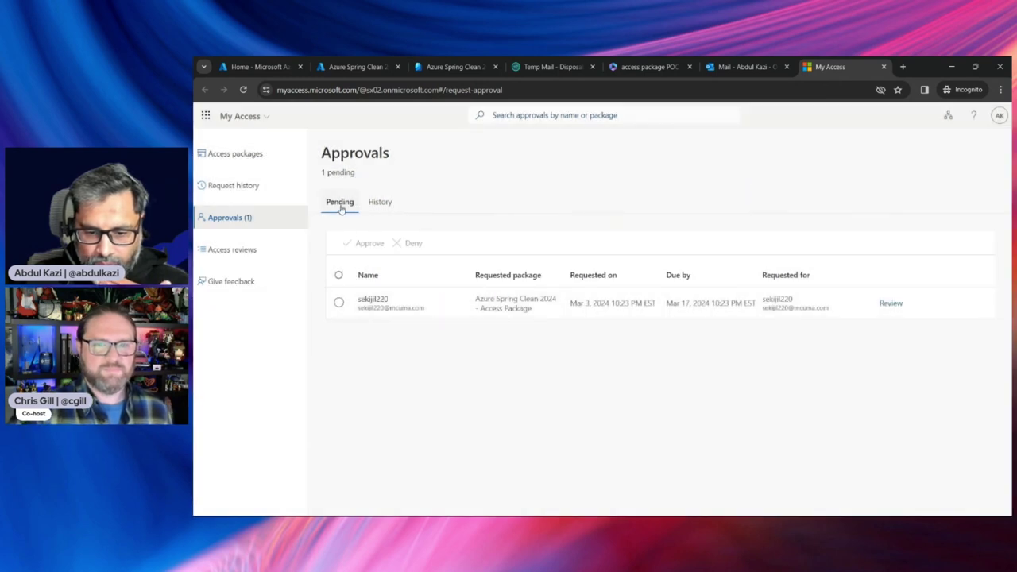
left_click(340, 302)
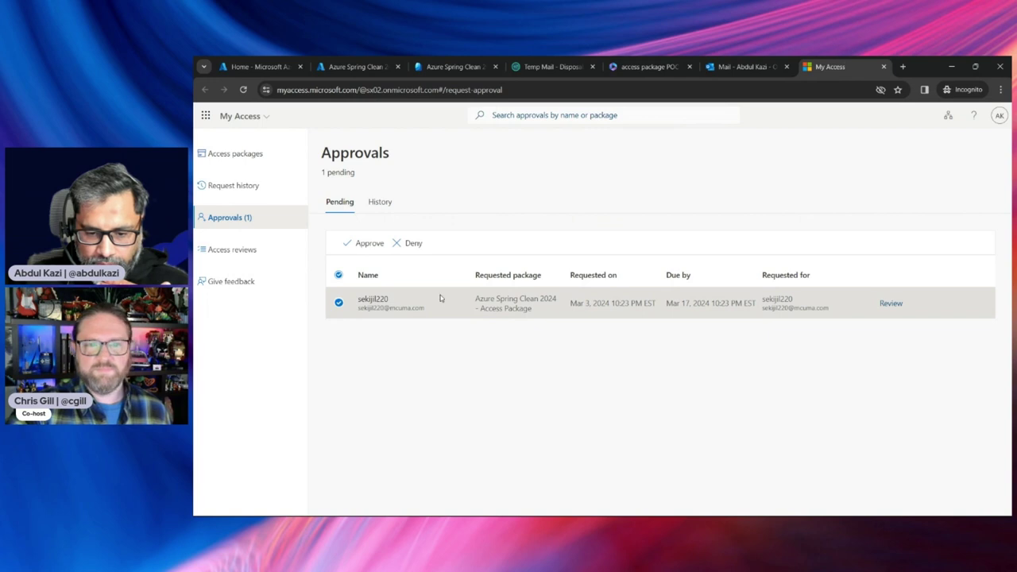
left_click(365, 245)
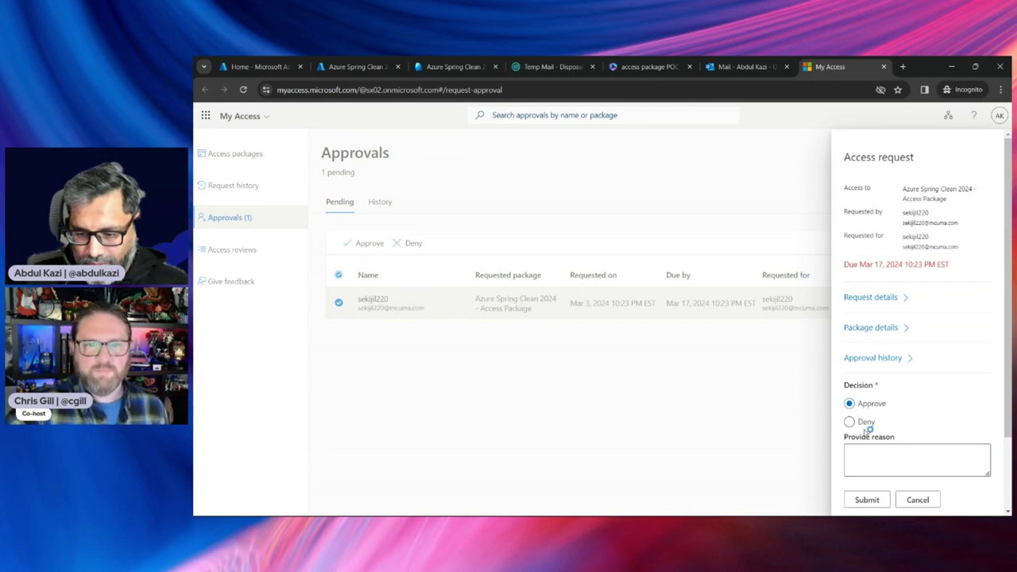
left_click(878, 457)
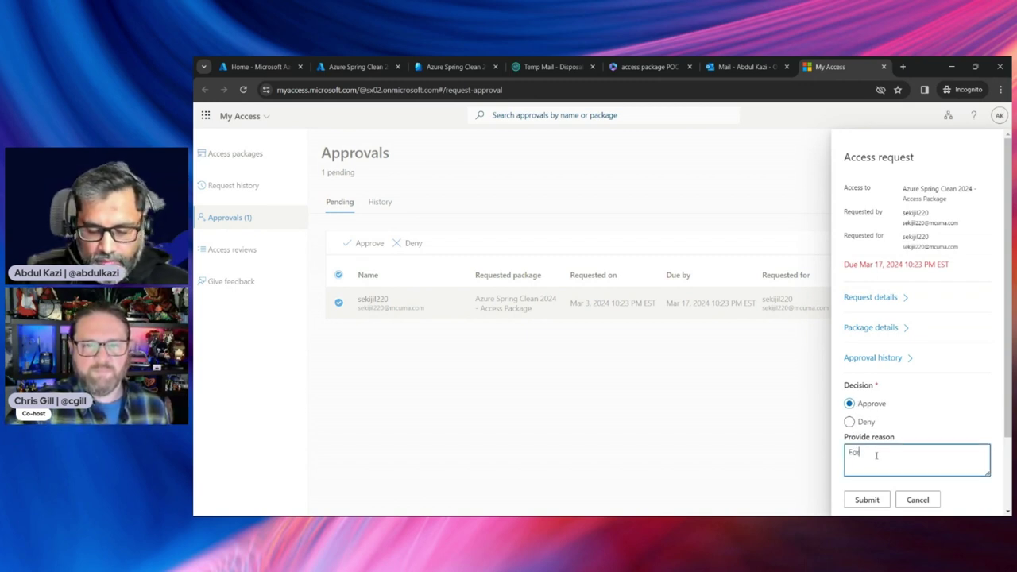
type("For HR ")
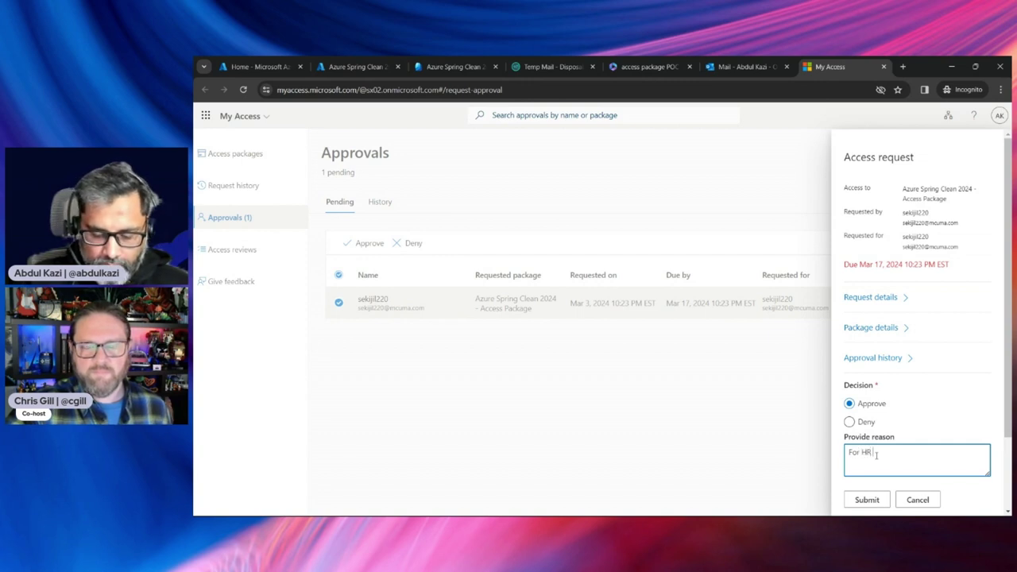
type("project")
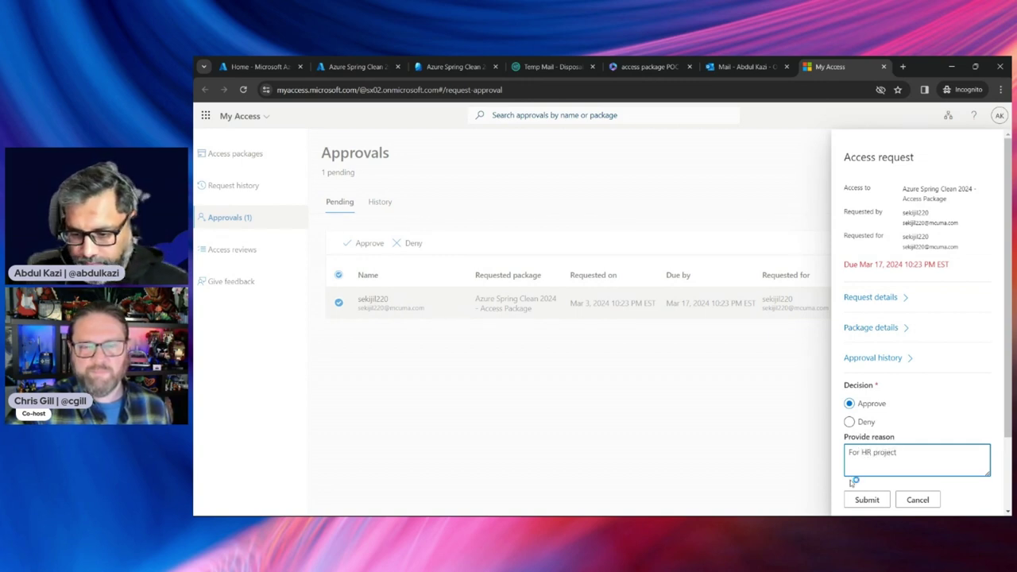
left_click(877, 503)
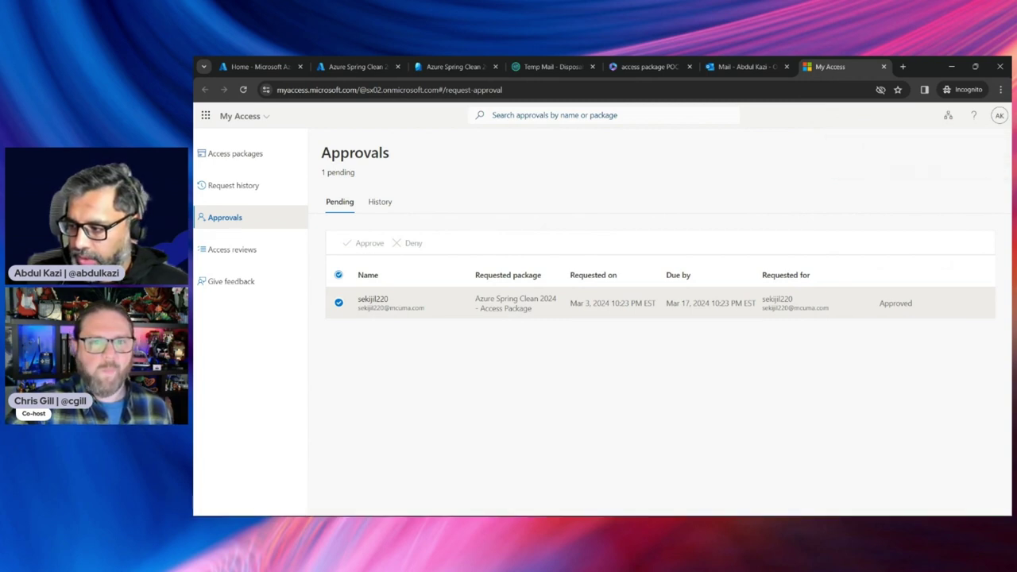
key("alt+Tab")
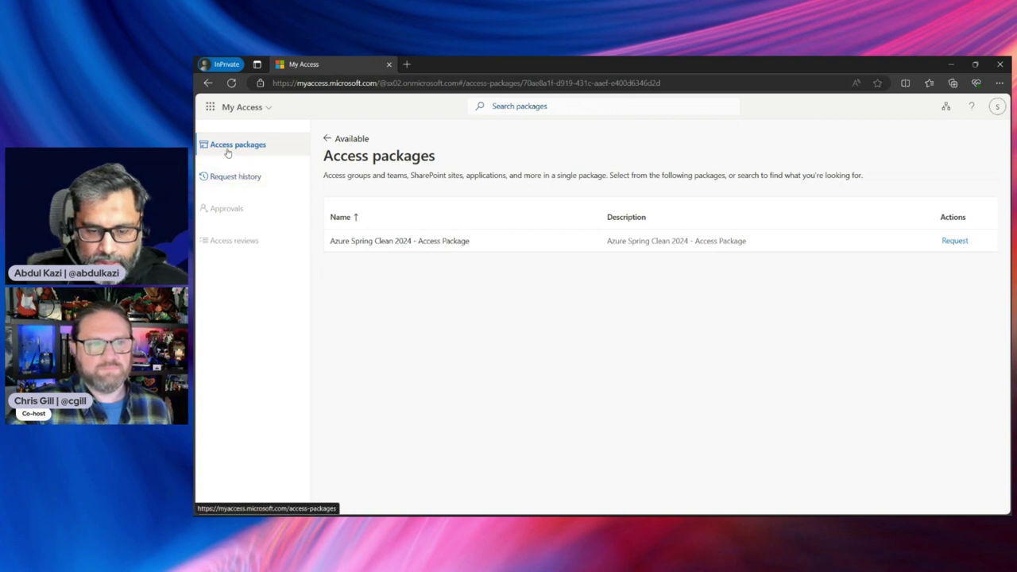
As the guest, view request history, then open the active Azure Spring Clean 2024 package's details
left_click(227, 177)
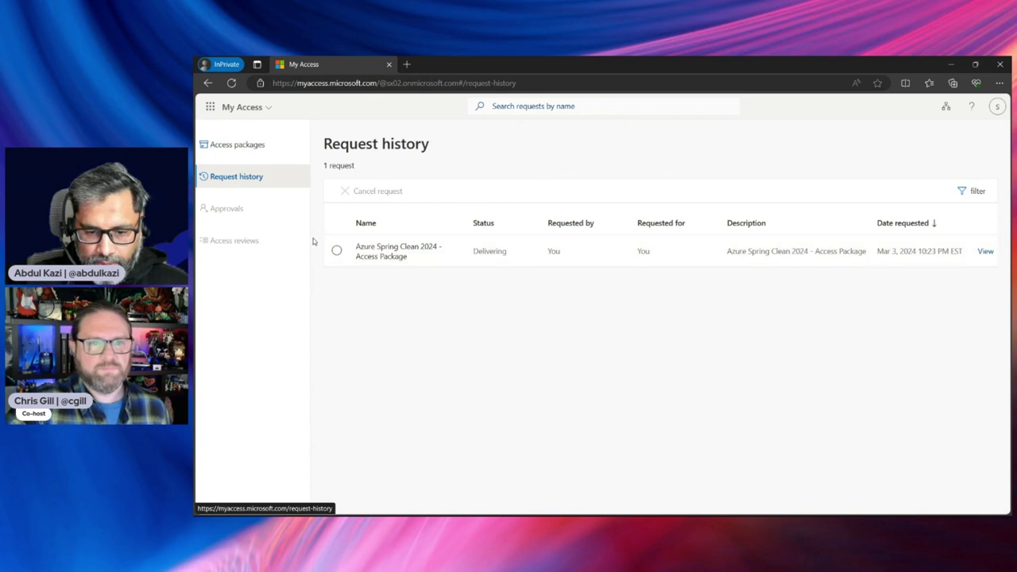
left_click(236, 146)
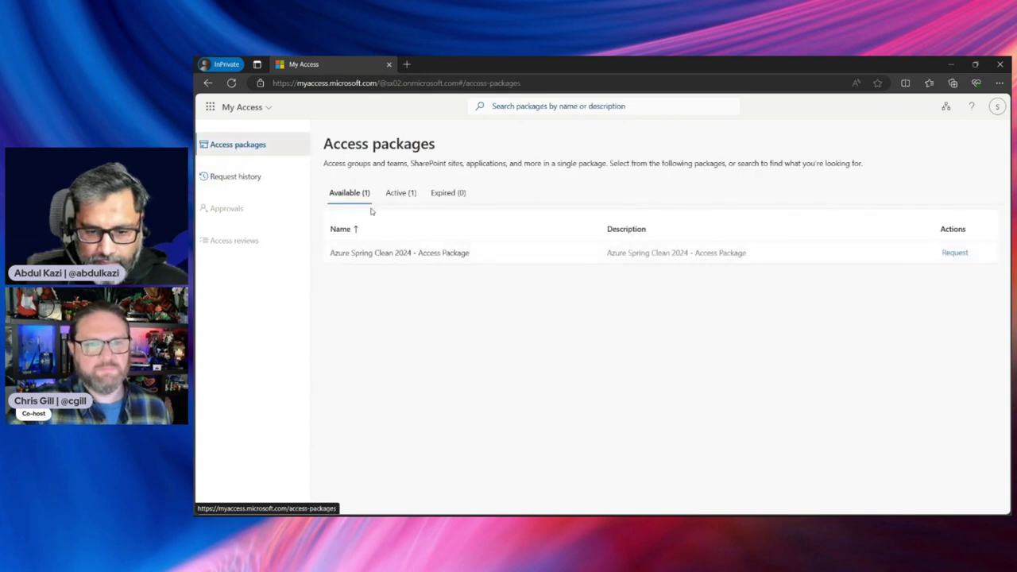
left_click(398, 193)
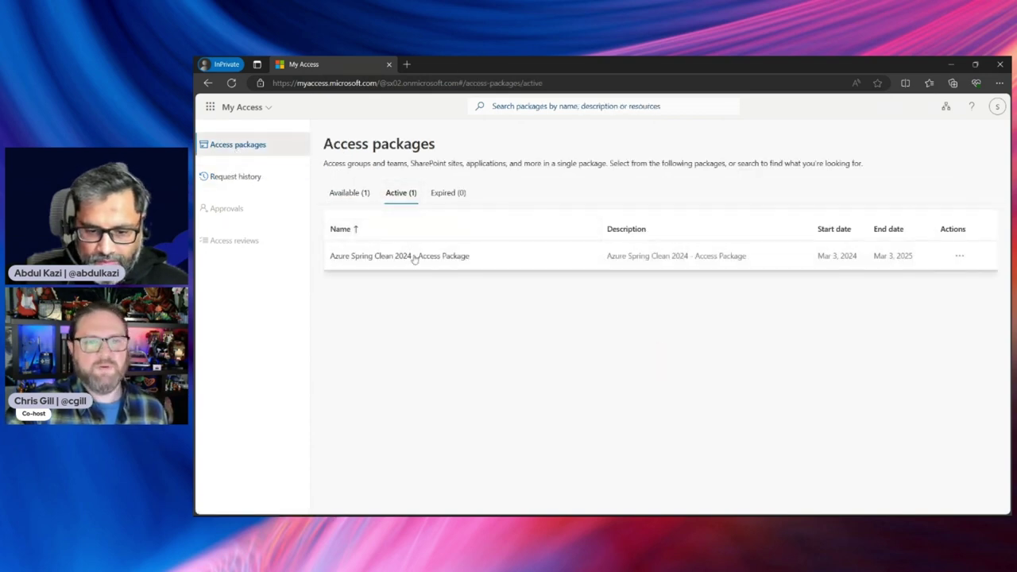
left_click(415, 258)
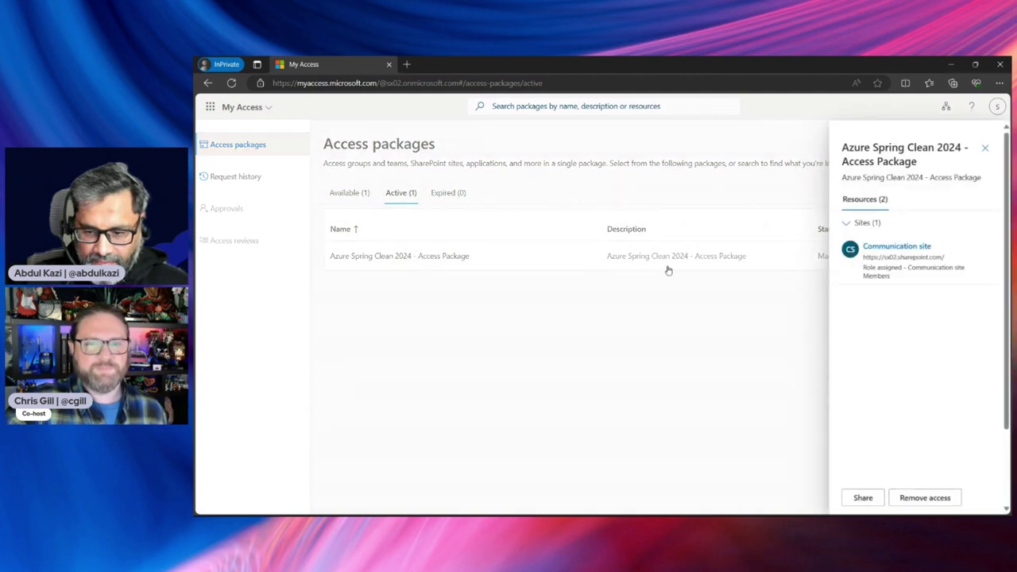
Open the package's Communication site, accept the permission request, then minimize the window
left_click(907, 249)
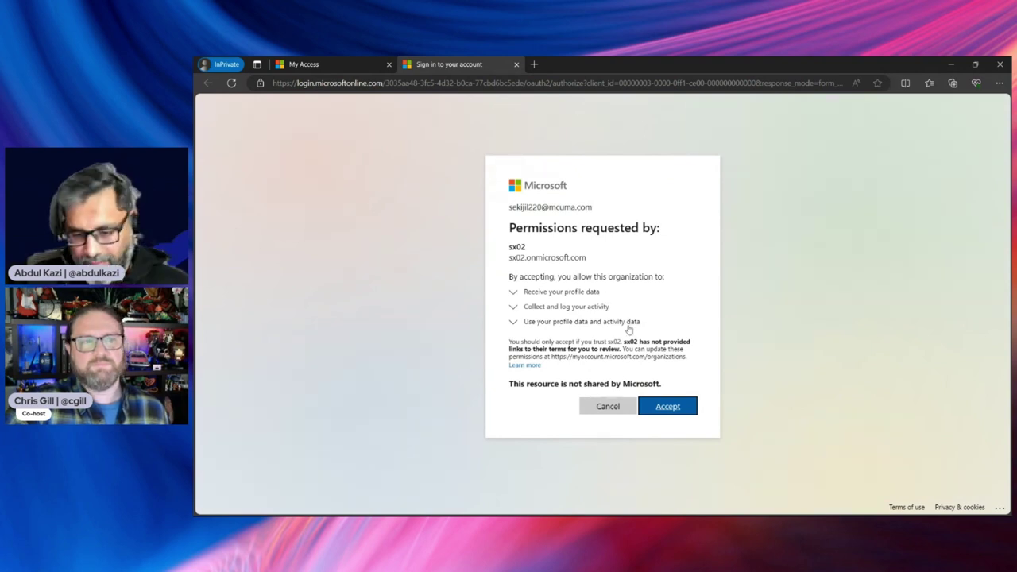
left_click(668, 407)
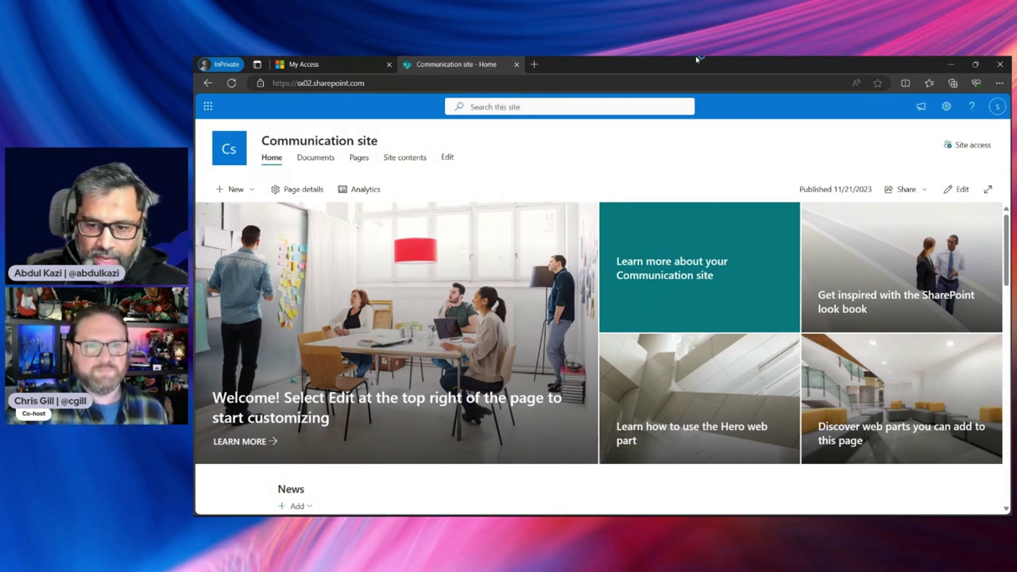
left_click(950, 64)
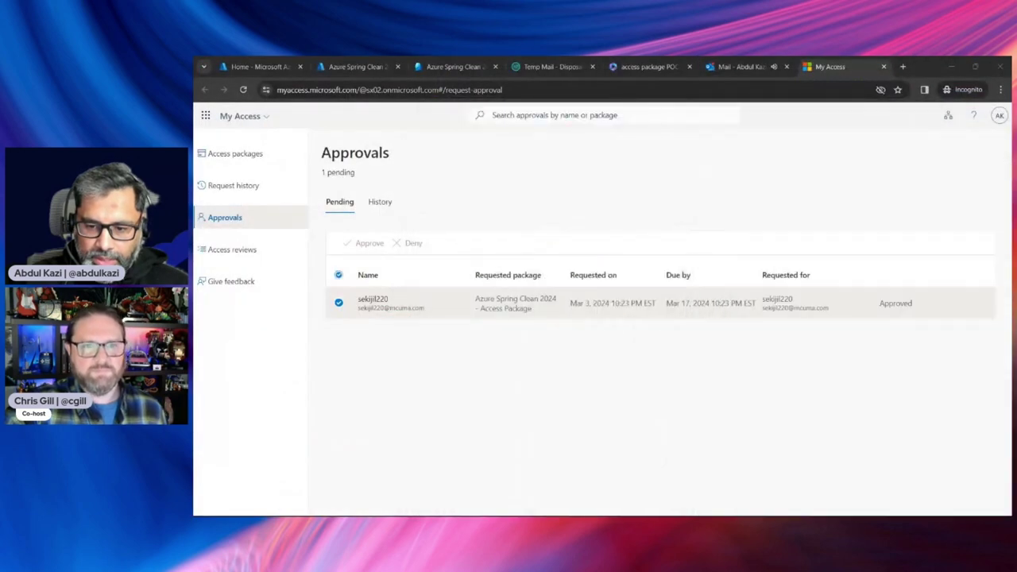
Read the 'Request approved' email showing March 4, 2024 approval, then reopen the approval request email
left_click(742, 66)
left_click(425, 217)
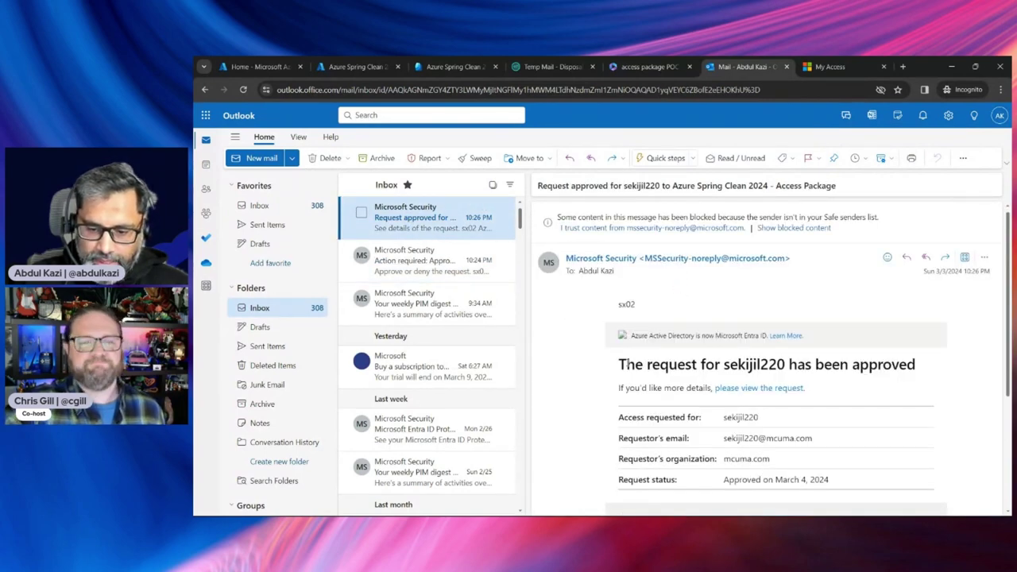
scroll(691, 379, "down", 3)
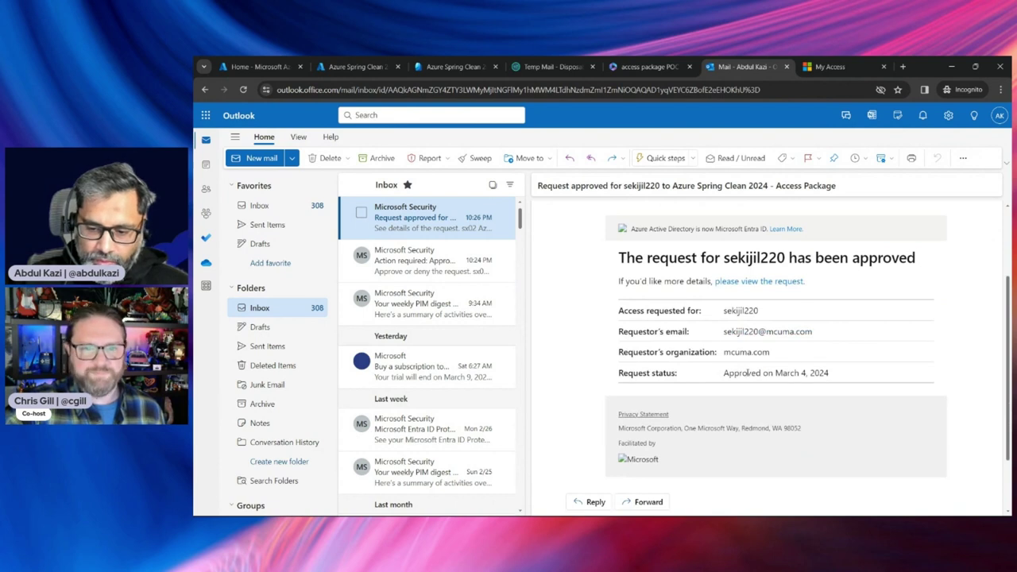
left_click_drag(747, 373, 847, 371)
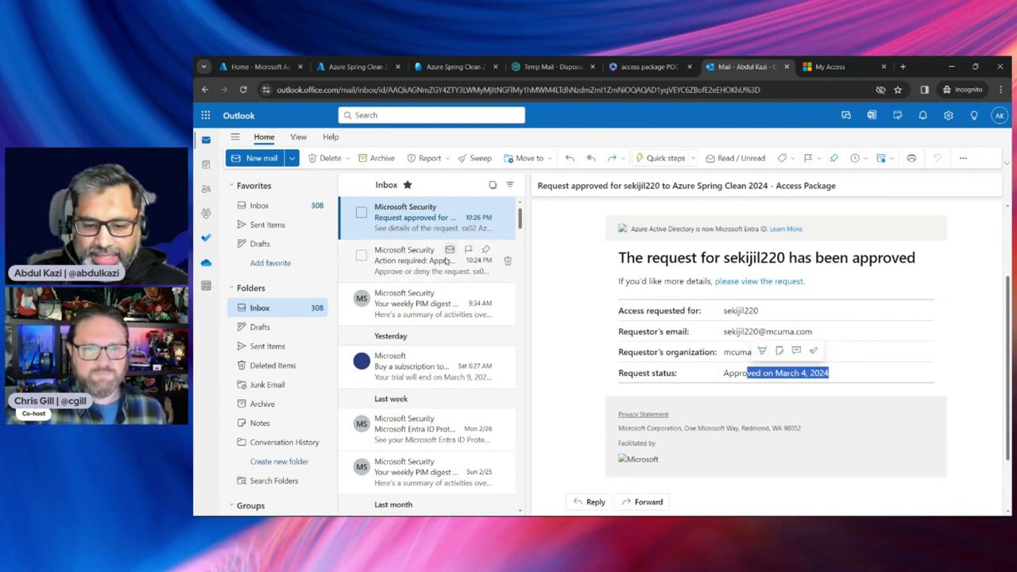
left_click(413, 260)
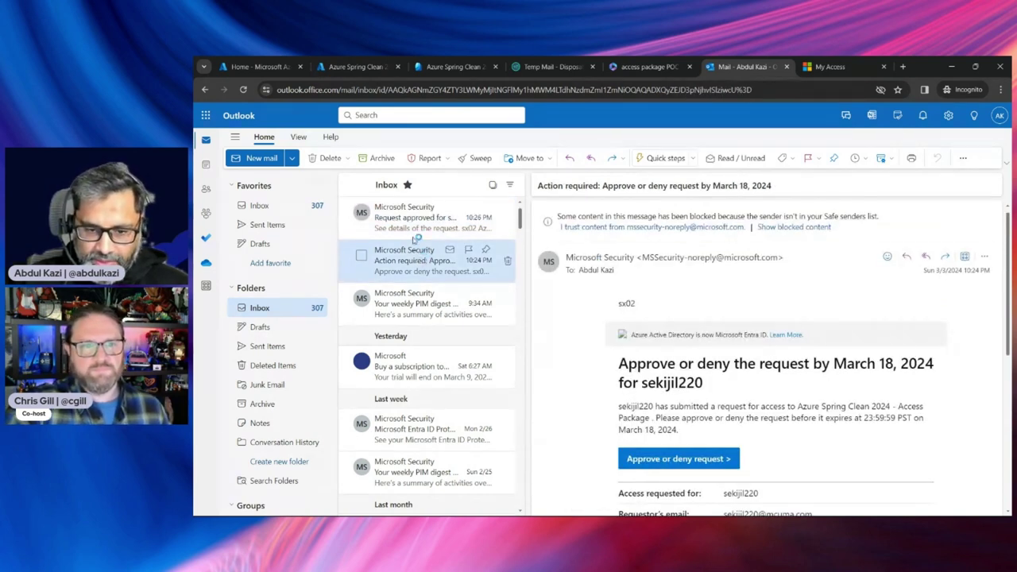
left_click(362, 68)
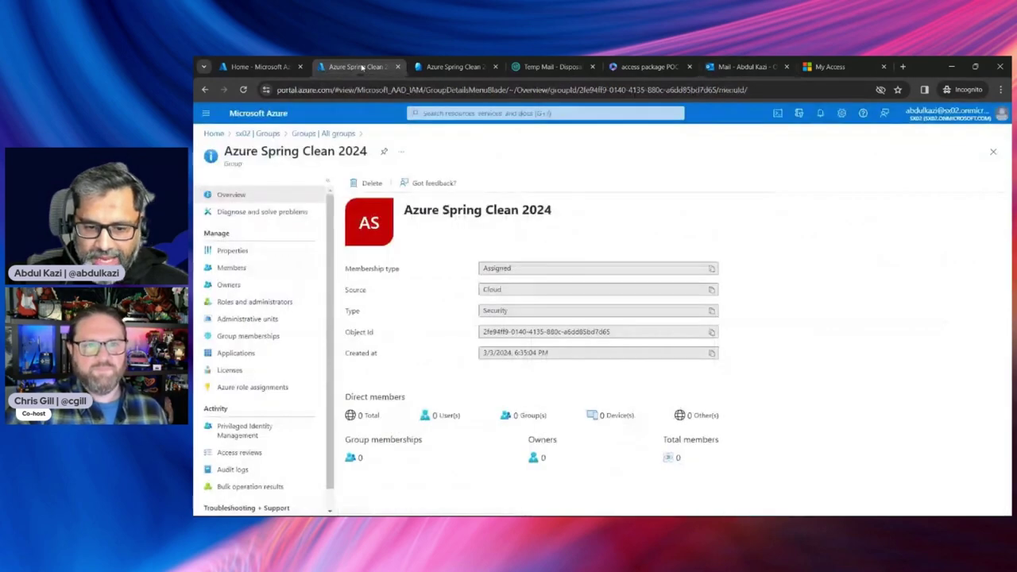
Open the Azure Spring Clean 2024 group's Members list and refresh it, still showing no members
left_click(242, 252)
left_click(232, 268)
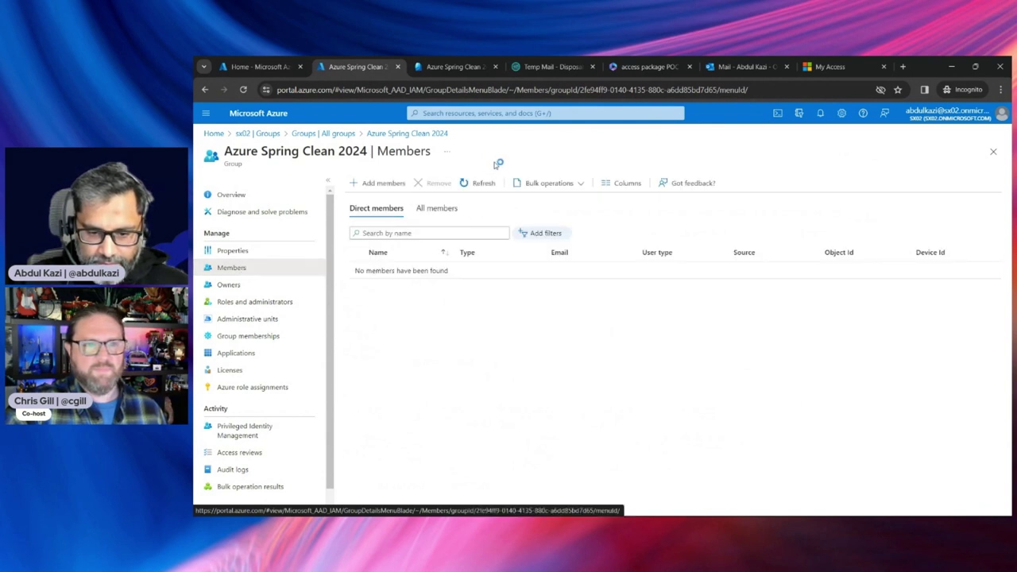
left_click(482, 183)
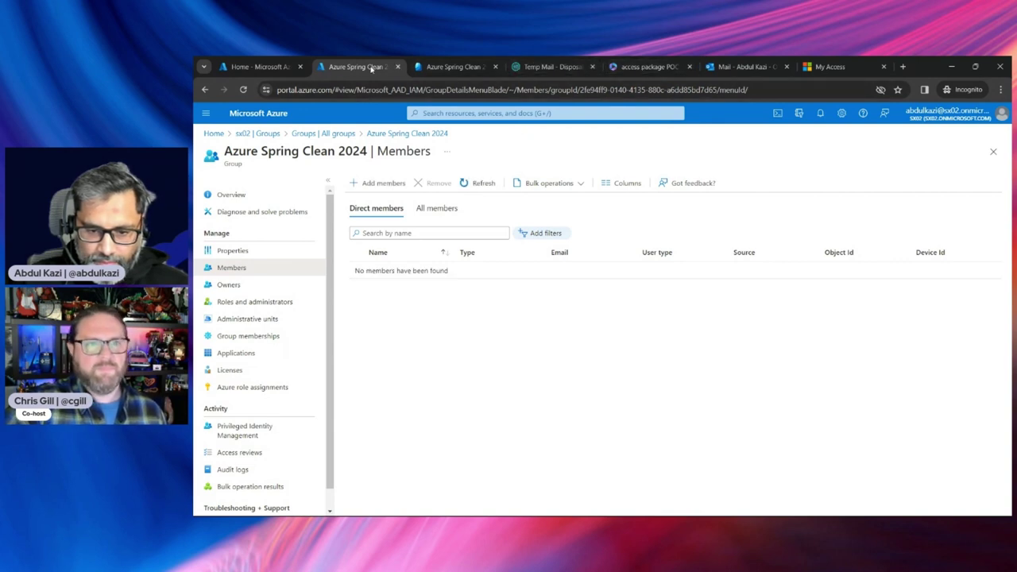
Inspect the guest's package assignment and its request history, then list the package's requests
left_click(438, 67)
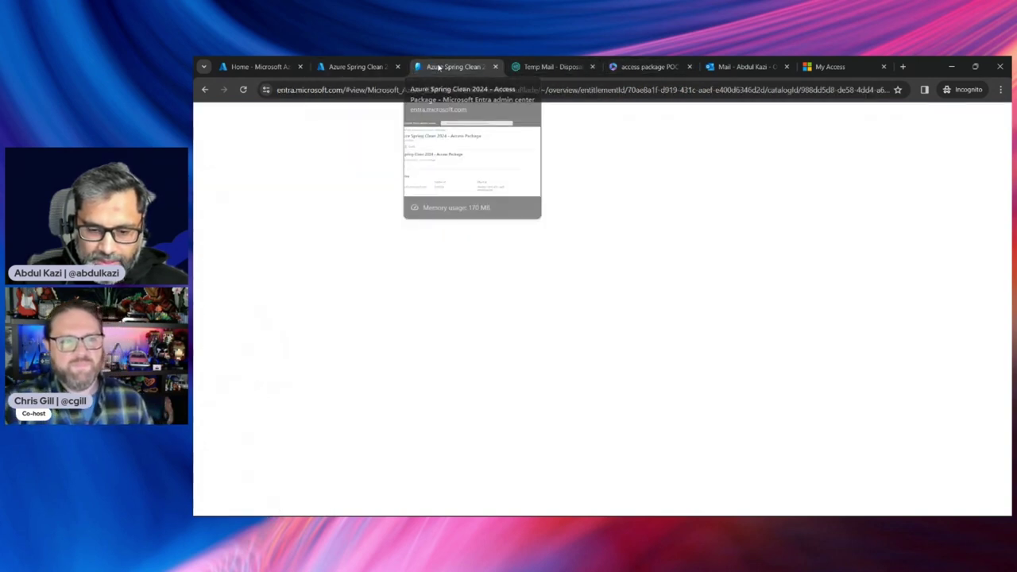
left_click(287, 288)
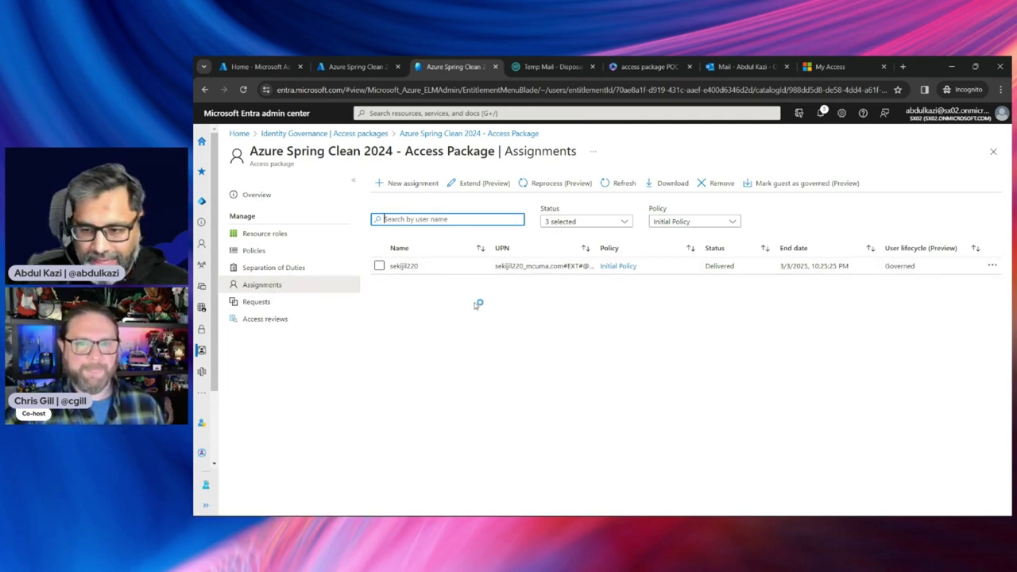
left_click(405, 267)
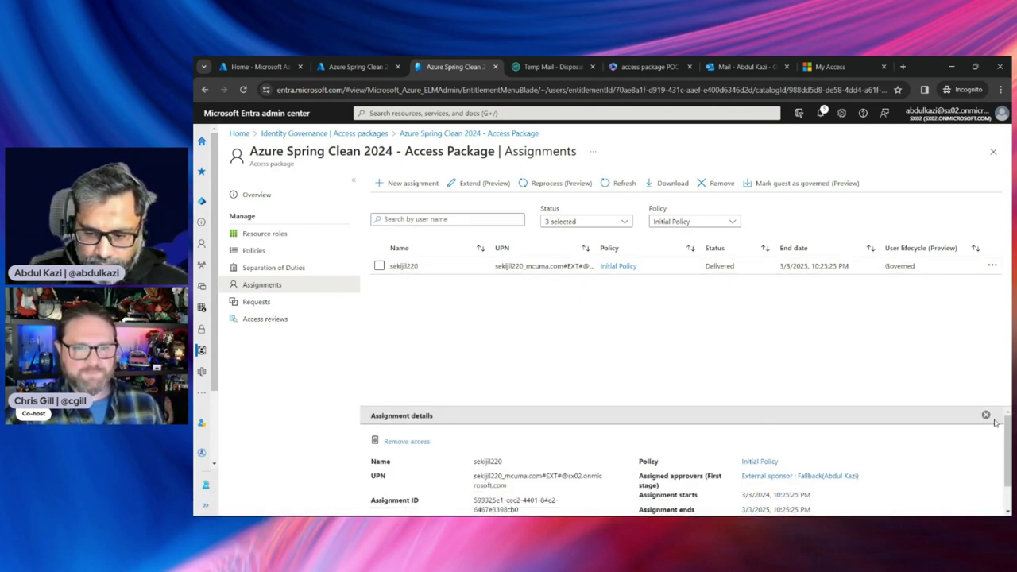
scroll(995, 429, "down", 2)
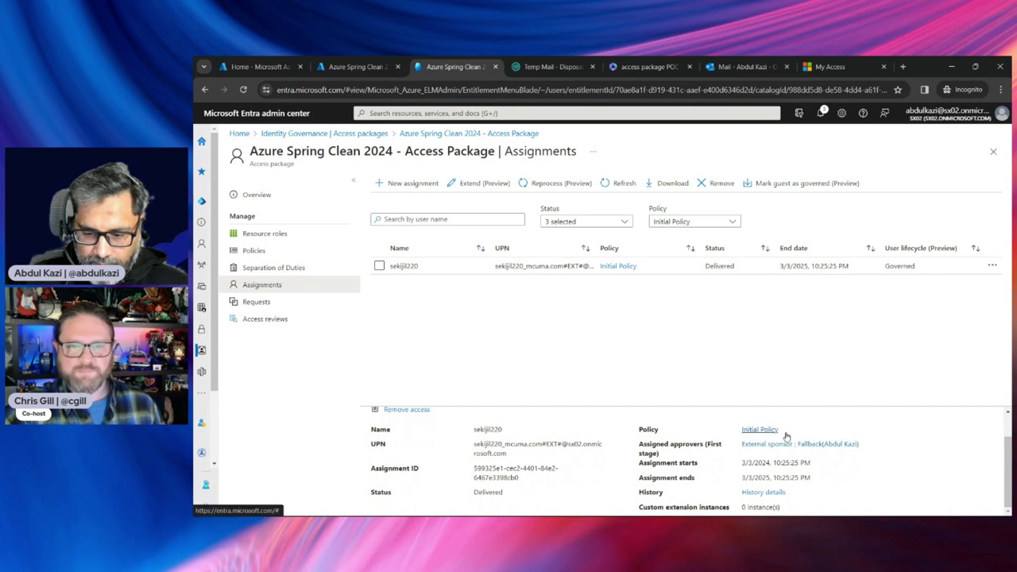
left_click(763, 493)
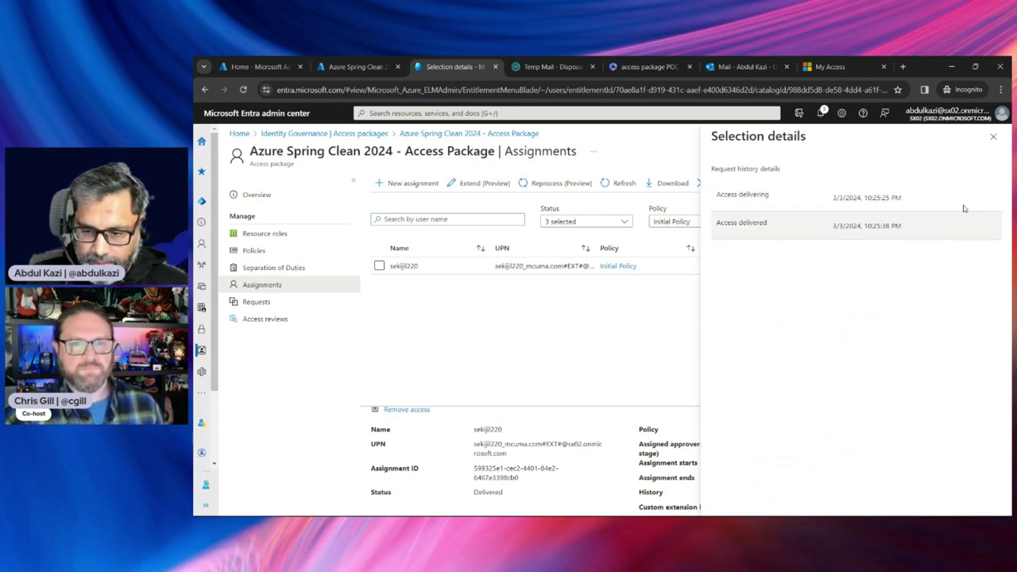
left_click(994, 136)
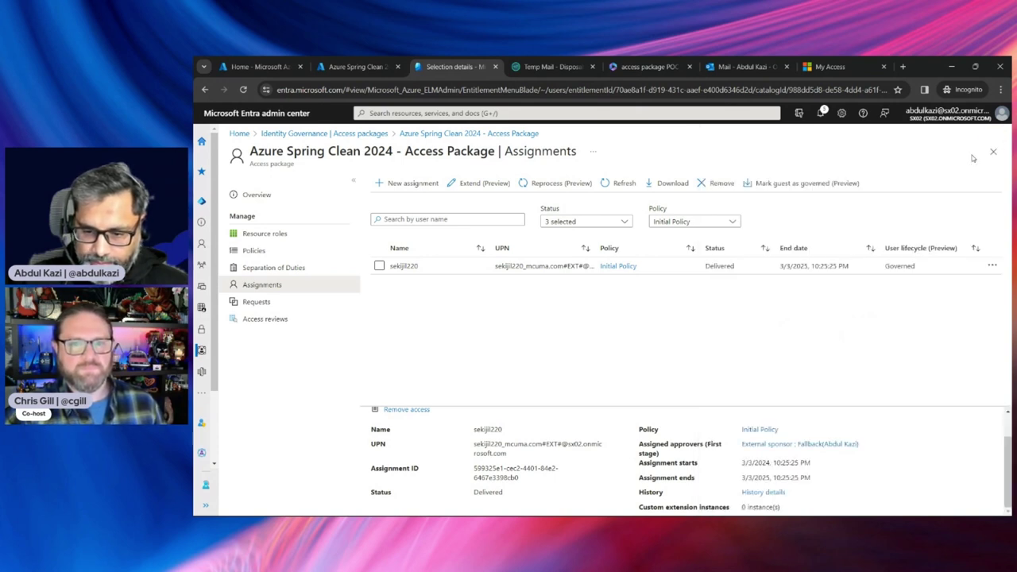
left_click(270, 303)
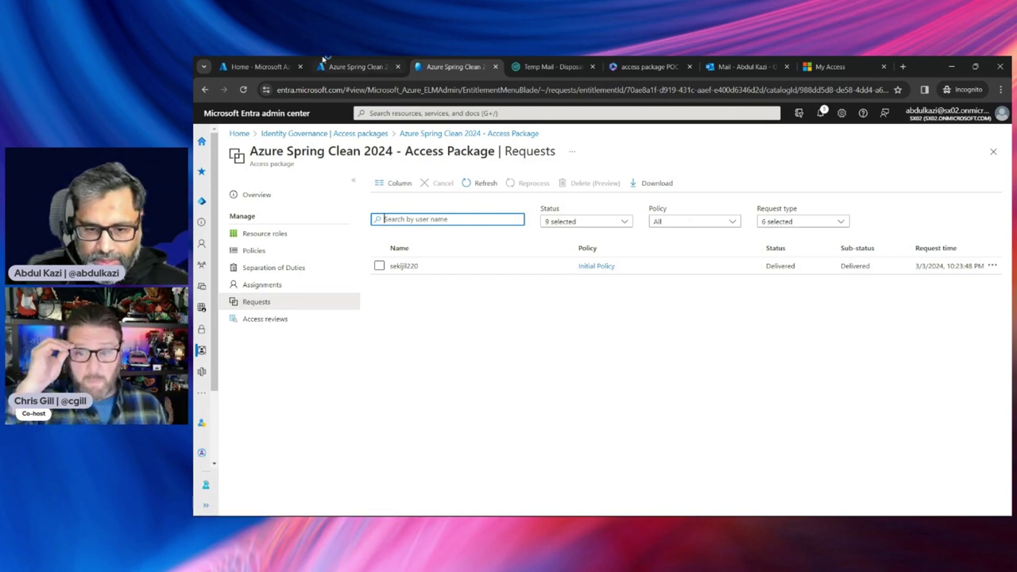
left_click(360, 67)
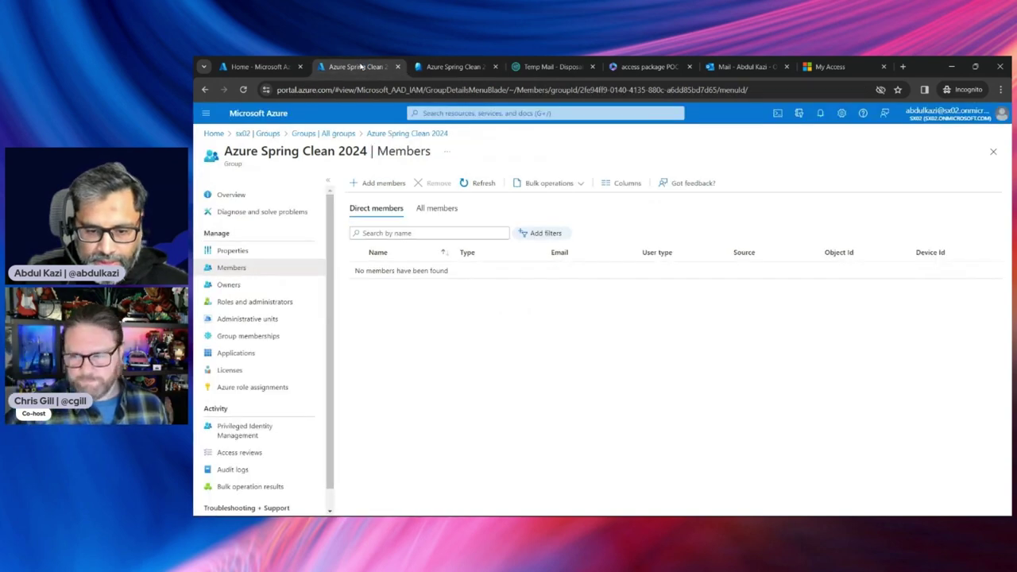
left_click(481, 185)
left_click(481, 184)
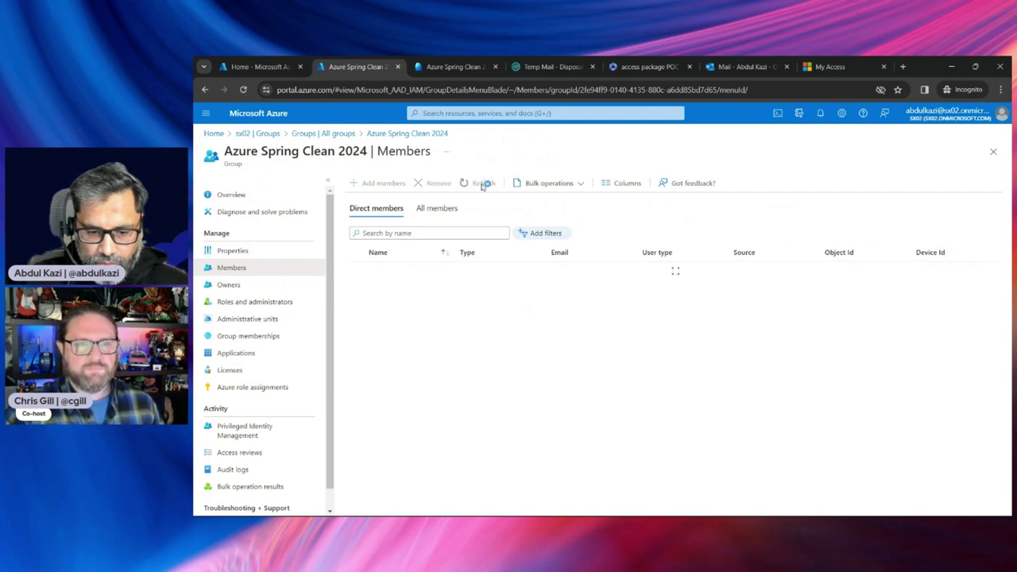
left_click(239, 195)
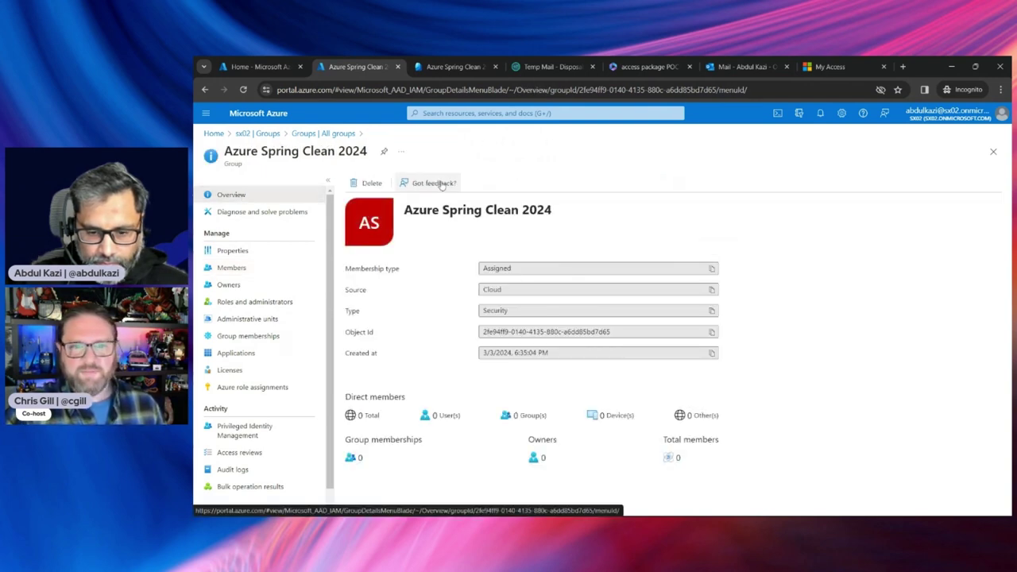
left_click(234, 251)
left_click(236, 270)
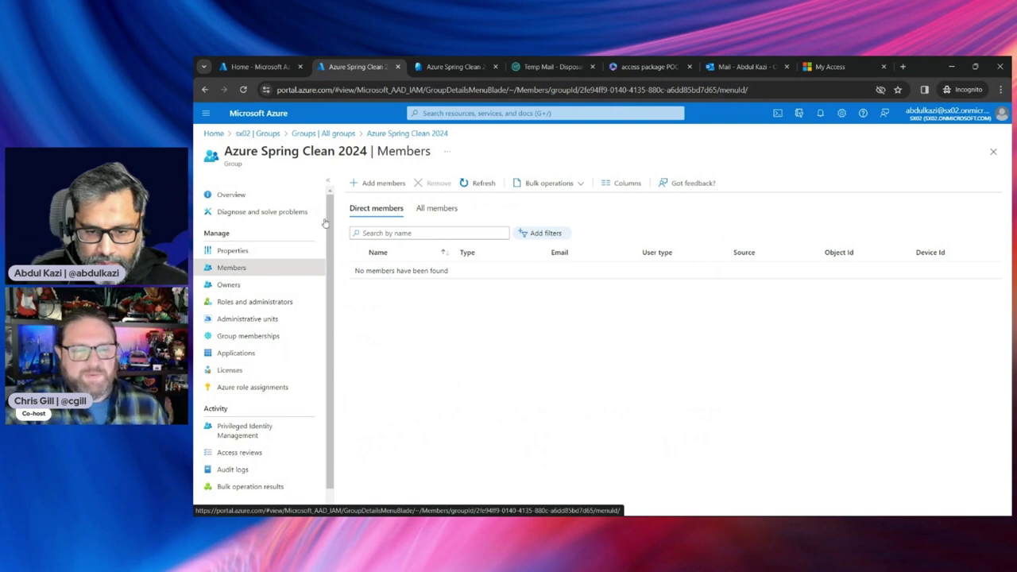
left_click(455, 67)
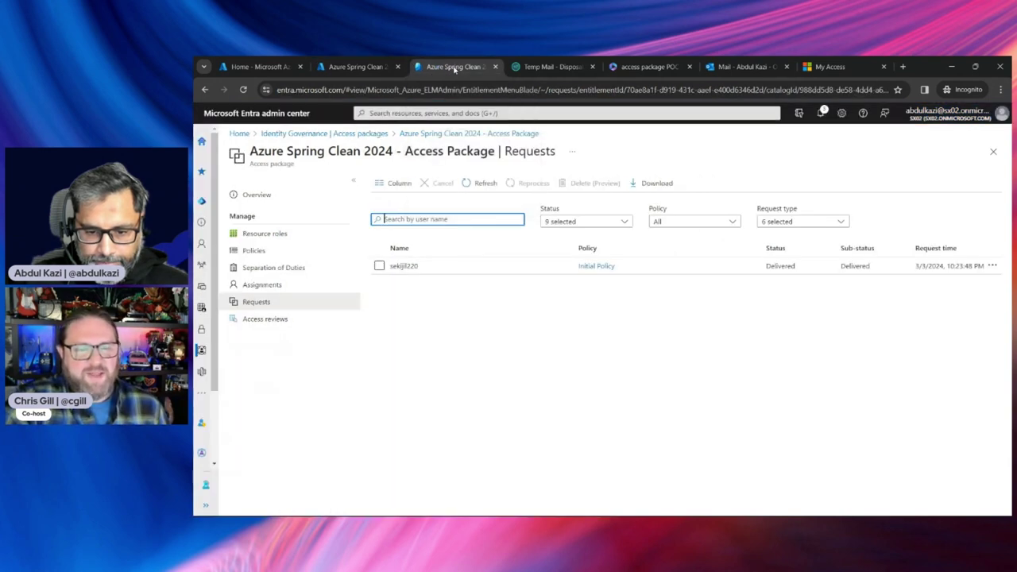
Add the Azure Spring Clean 2024 group from Groups and Teams as an Owner resource role
left_click(273, 238)
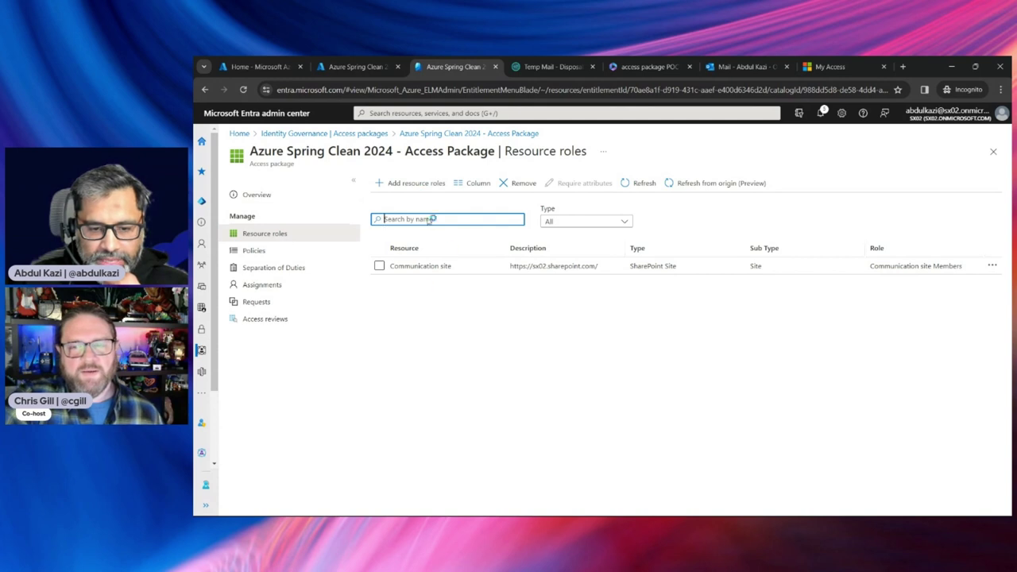
left_click(412, 188)
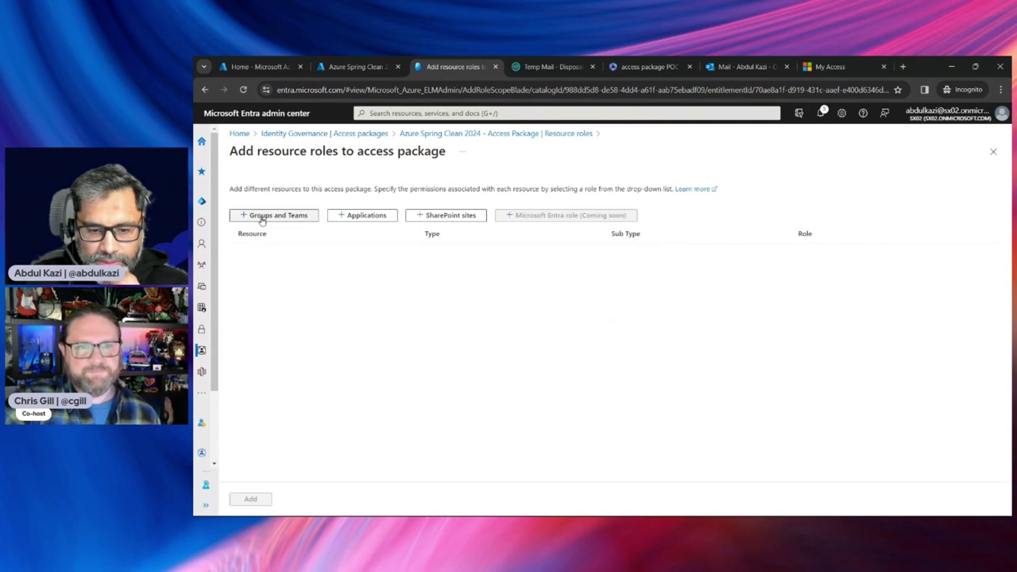
left_click(263, 219)
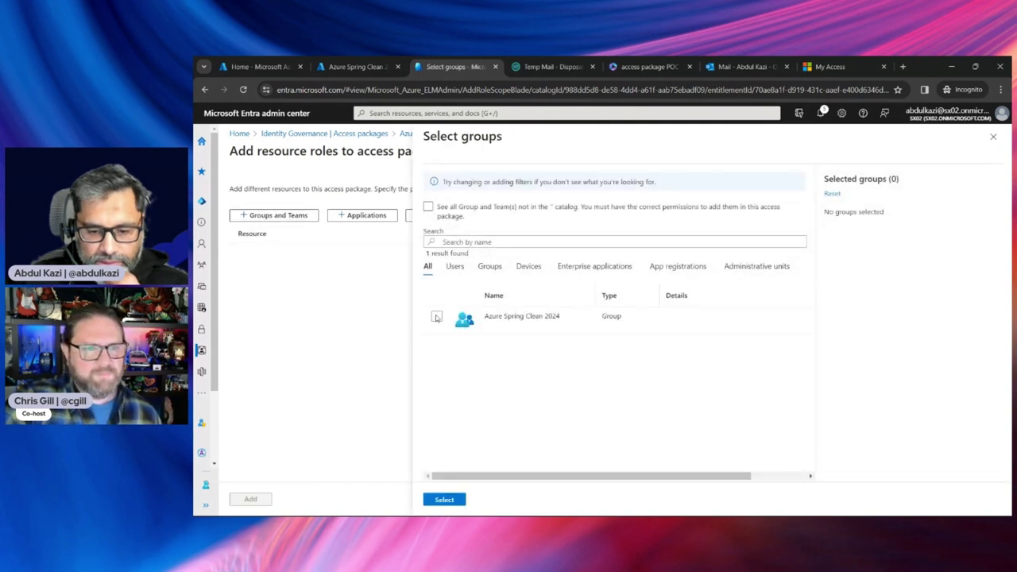
left_click(437, 317)
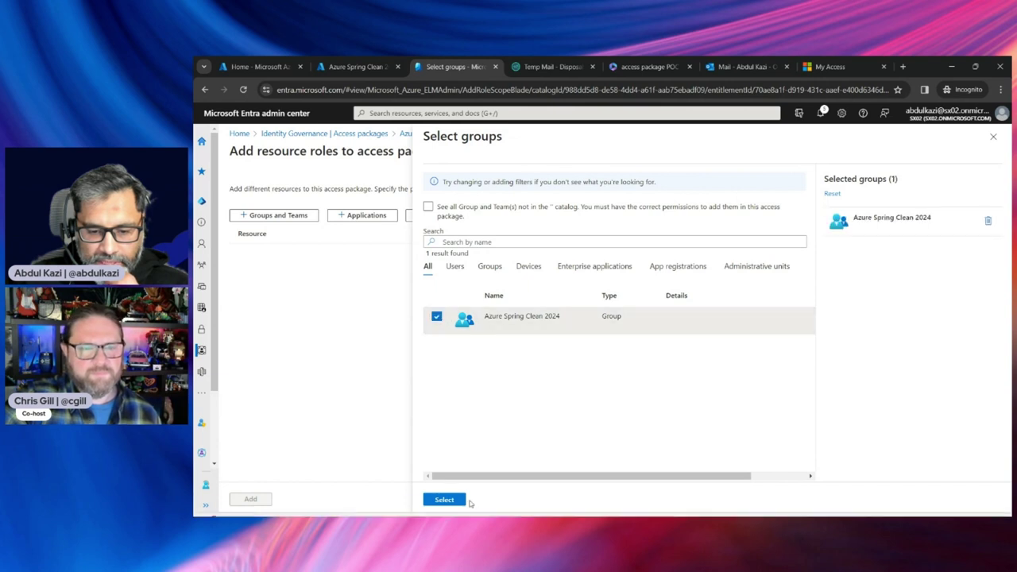
left_click(445, 500)
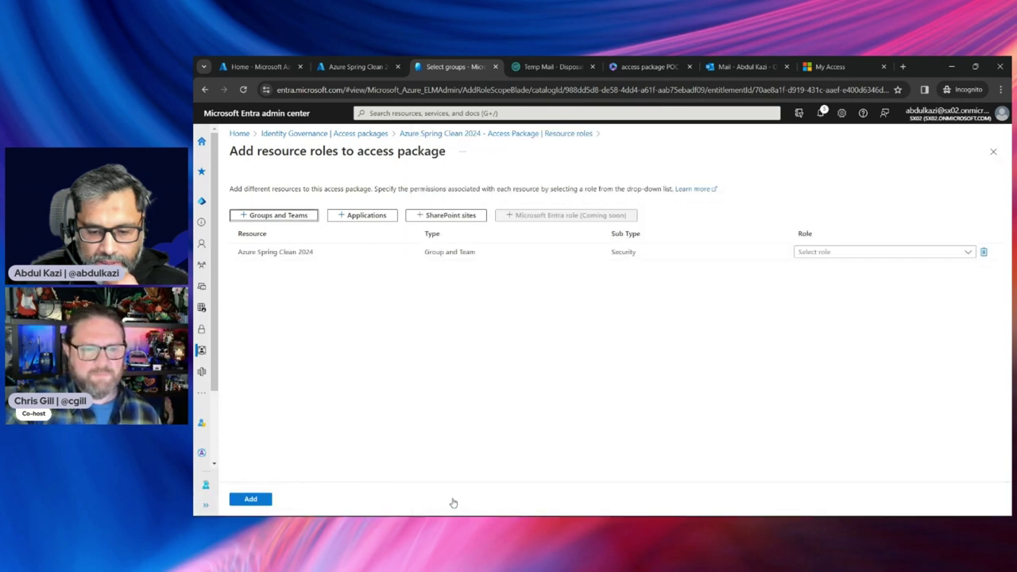
left_click(876, 252)
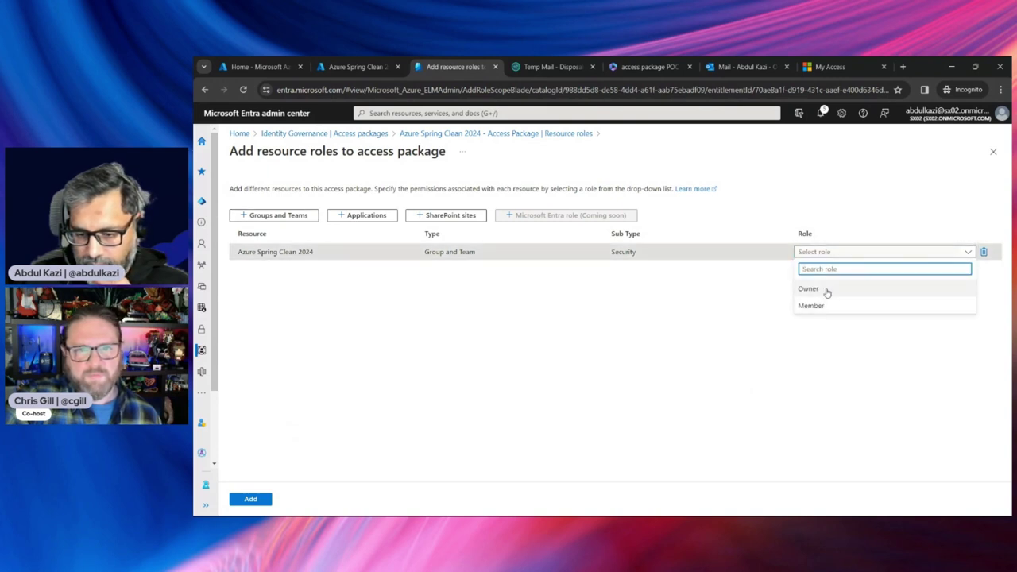
left_click(808, 289)
left_click(251, 498)
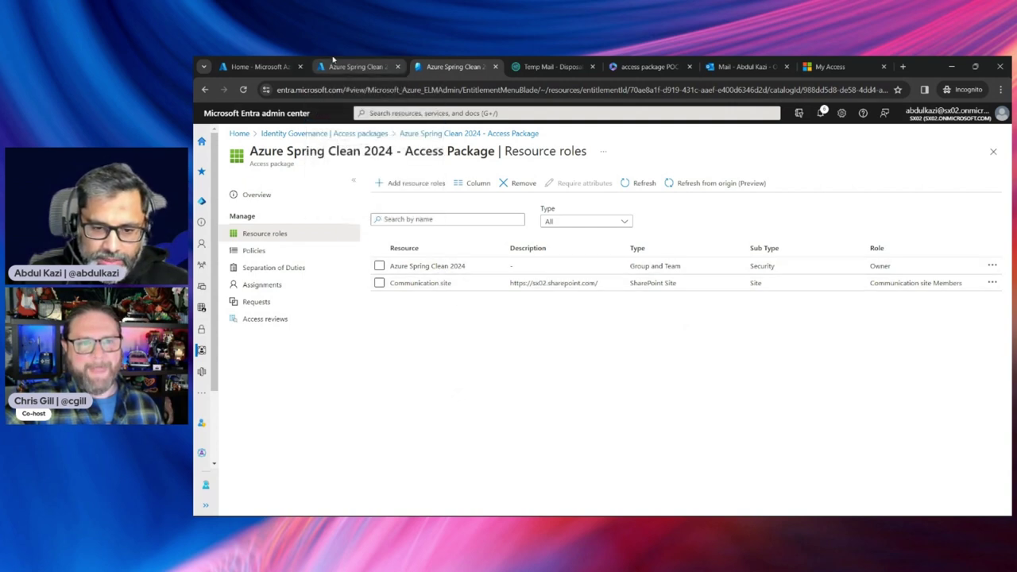
Reload the Azure Spring Clean 2024 group's member list, still empty, then go to Azure Home
left_click(356, 67)
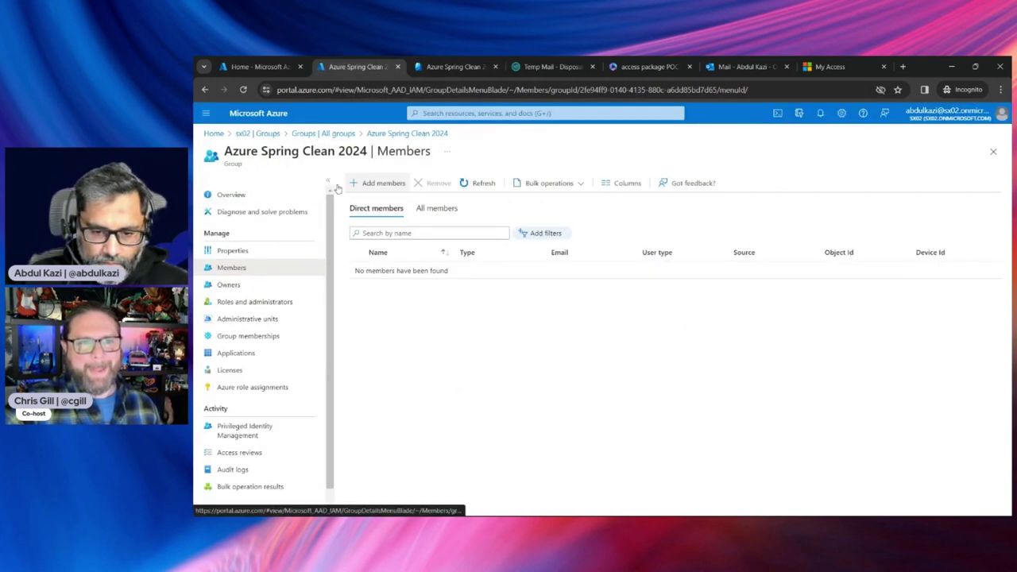
left_click(483, 183)
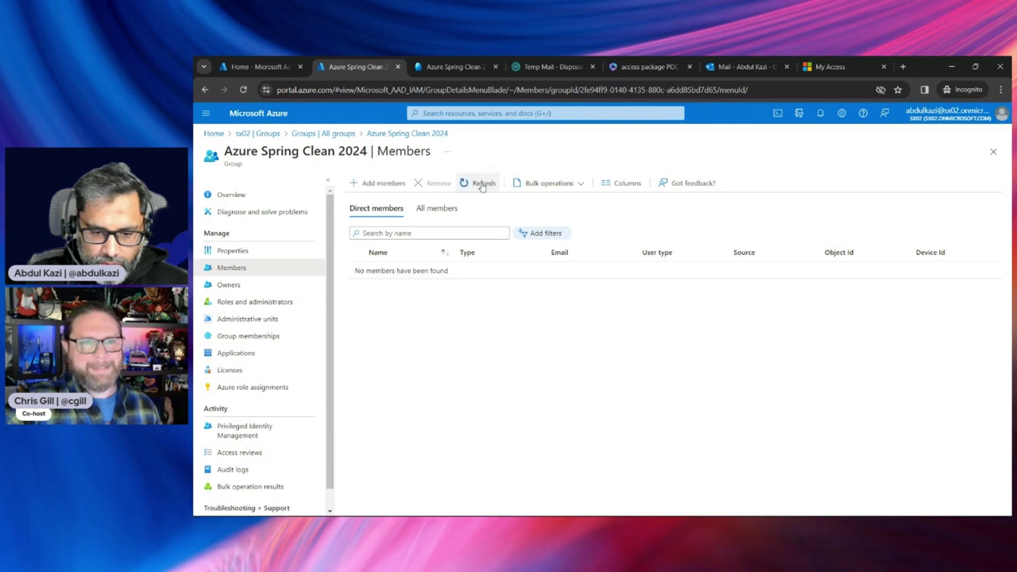
left_click(482, 185)
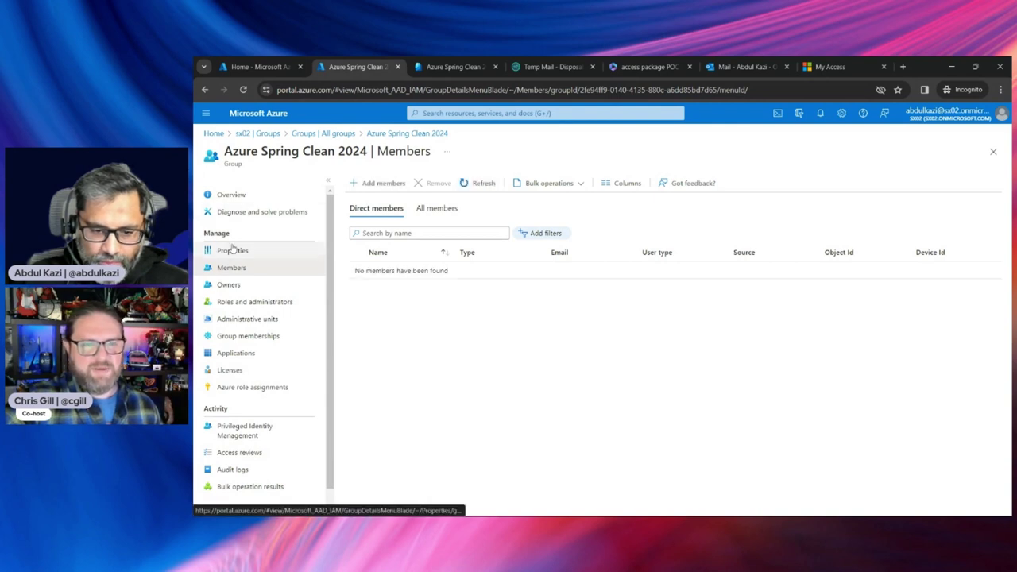
left_click(243, 200)
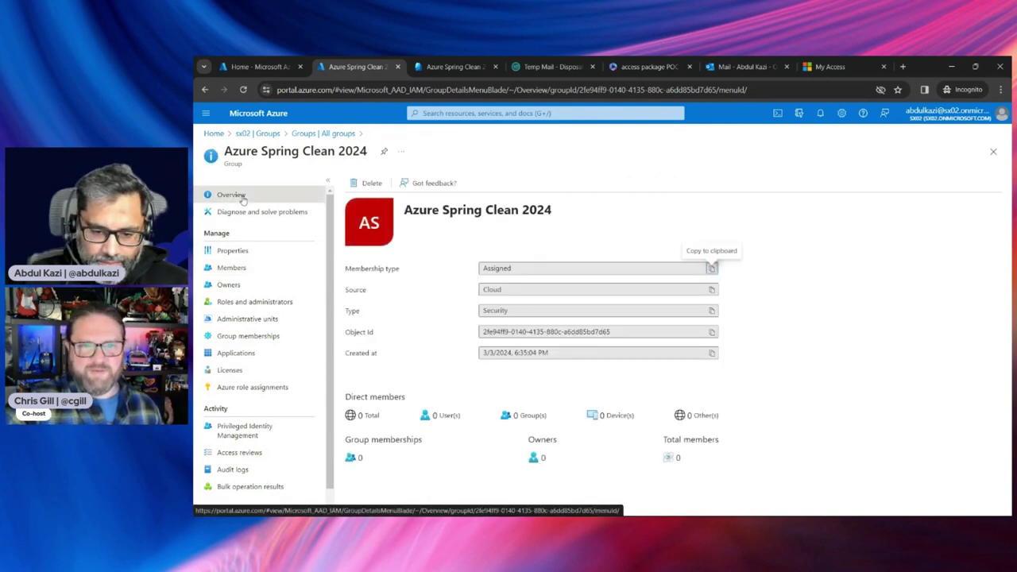
left_click(233, 251)
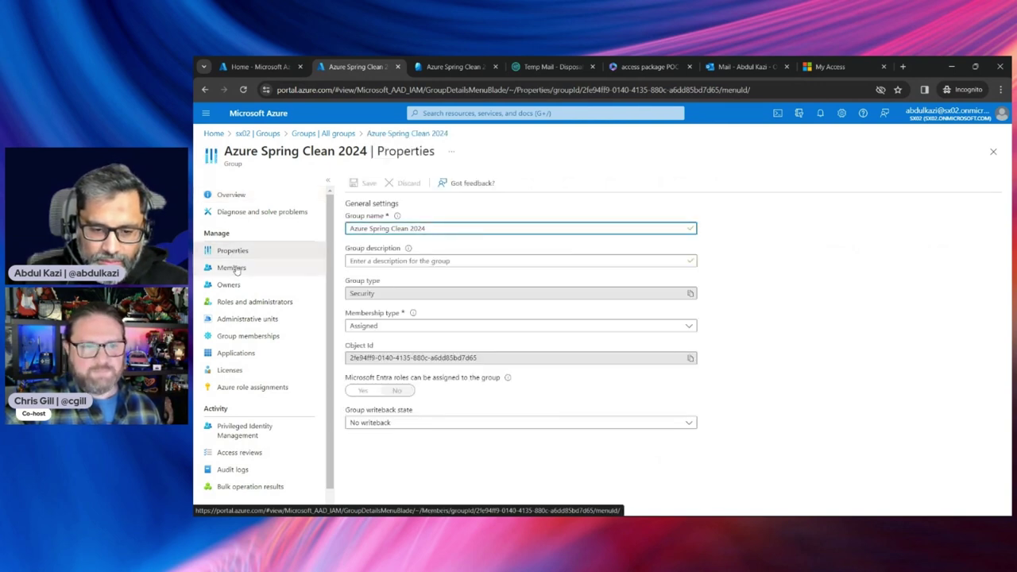
left_click(231, 268)
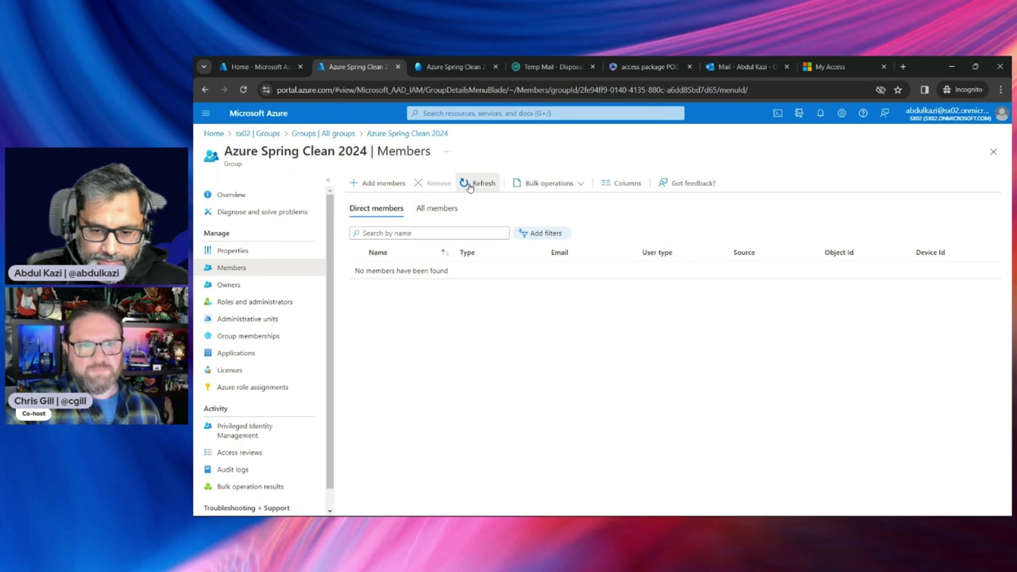
left_click(470, 184)
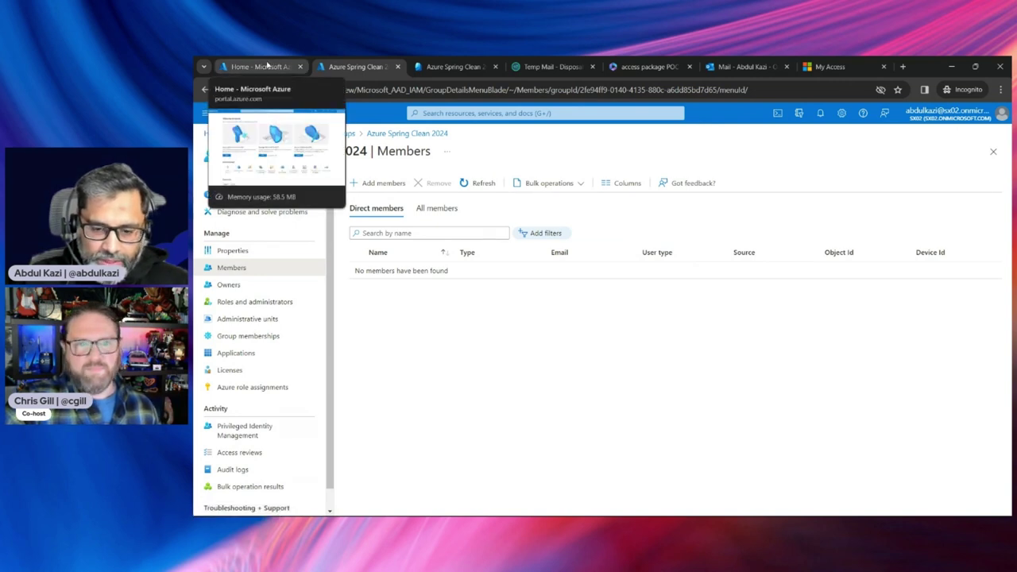
left_click(268, 66)
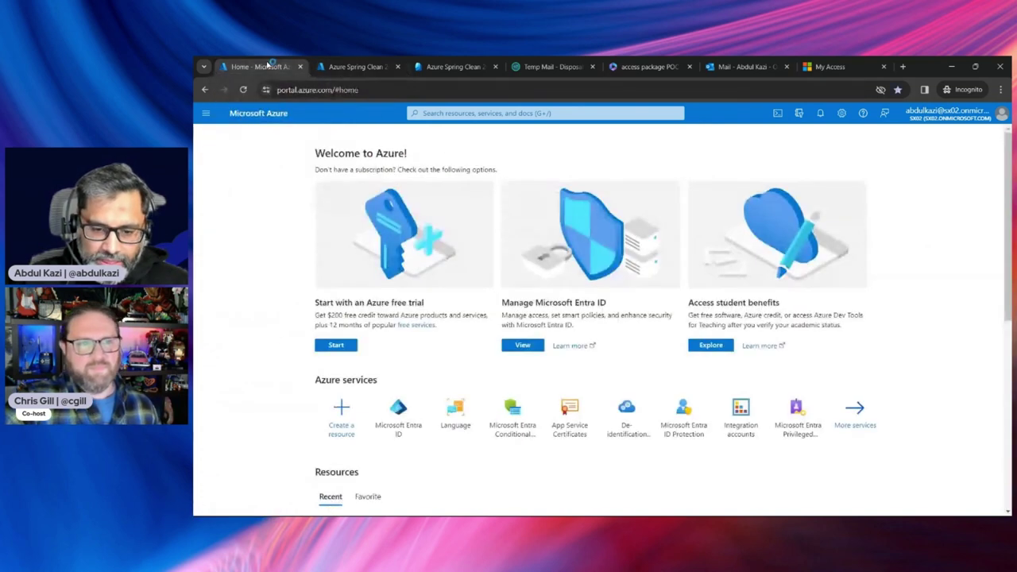
Open the invited guest user's profile from Entra ID Users and note its Guest user type
left_click(398, 410)
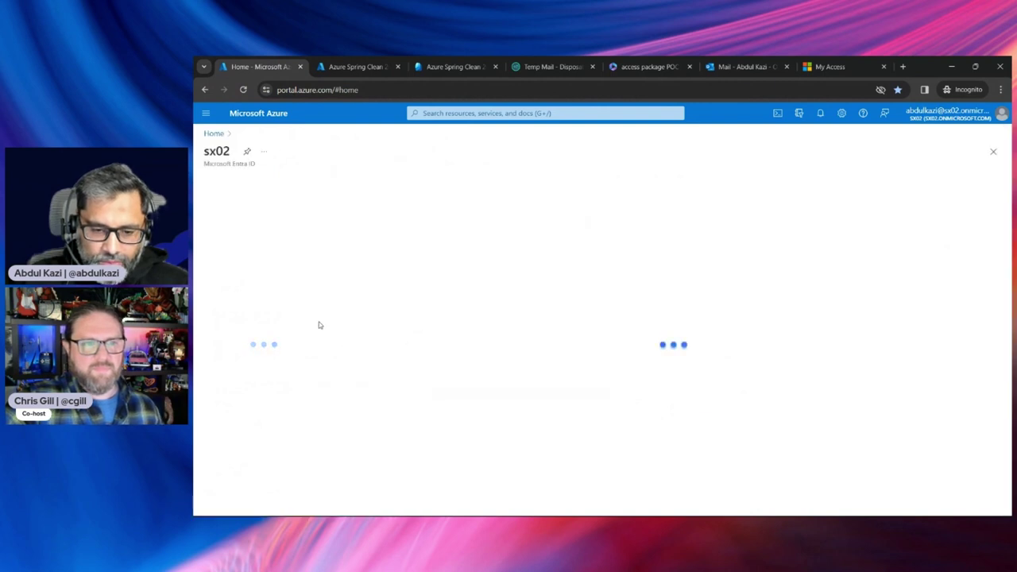
left_click(225, 268)
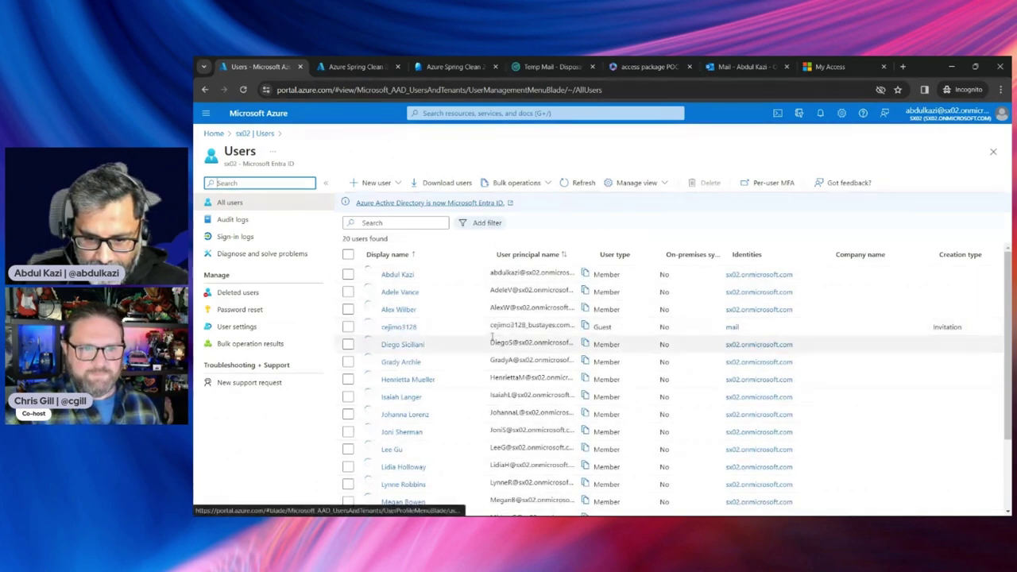
scroll(496, 337, "down", 3)
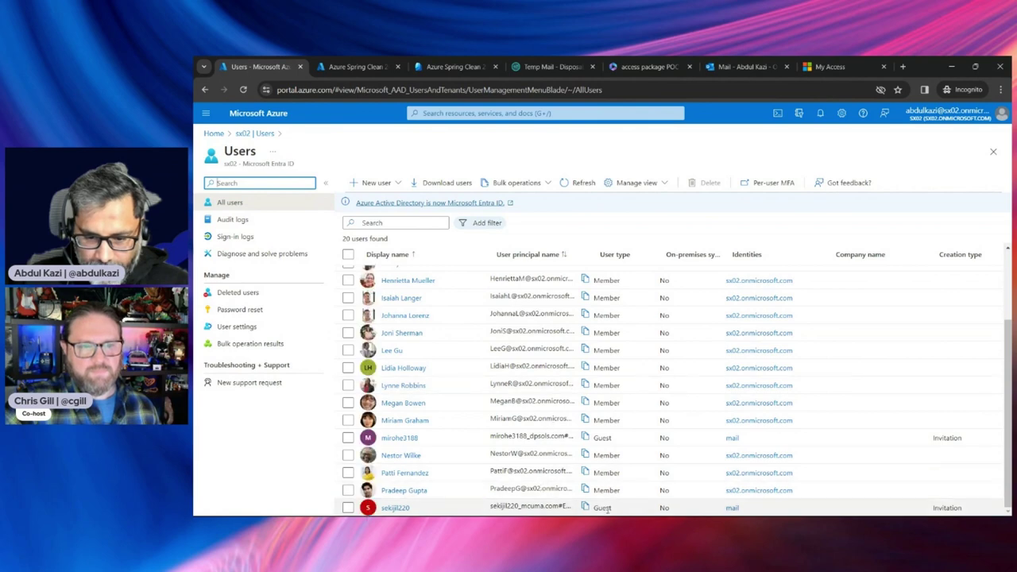
left_click(402, 509)
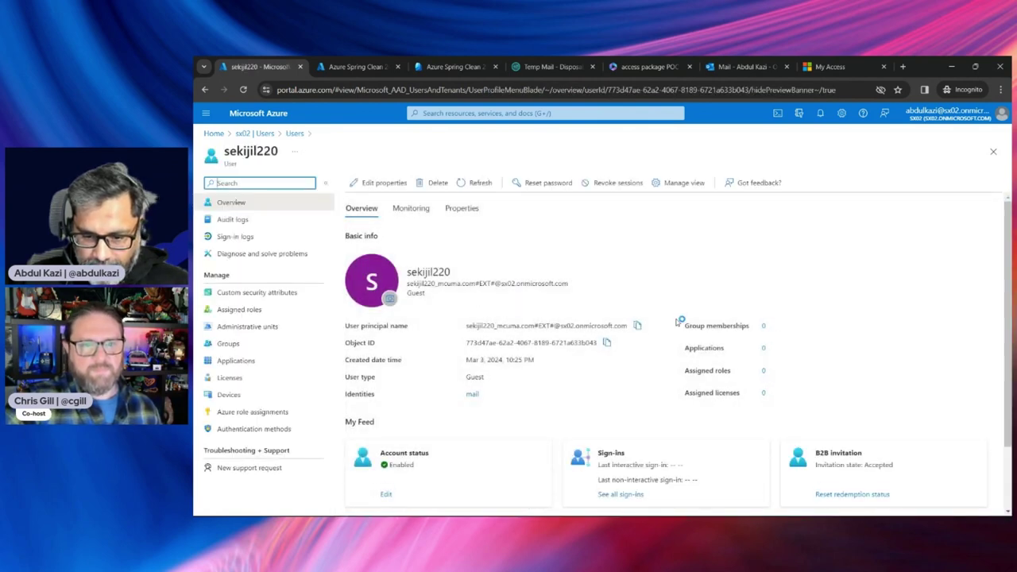
left_click_drag(468, 380, 521, 382)
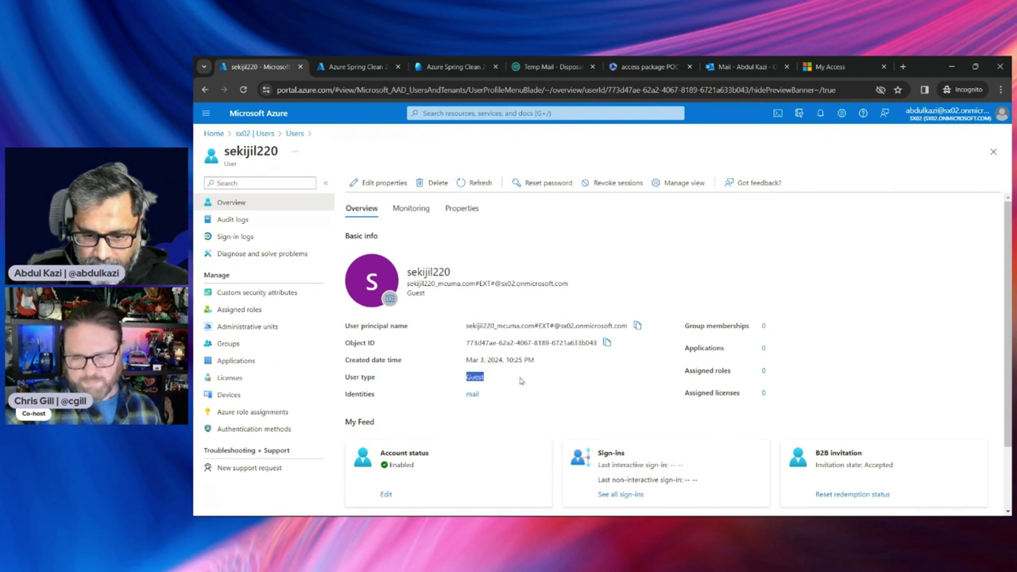
Review the guest's Properties, noting creation type Invitation and the accepted invitation state
left_click(461, 208)
scroll(606, 354, "down", 3)
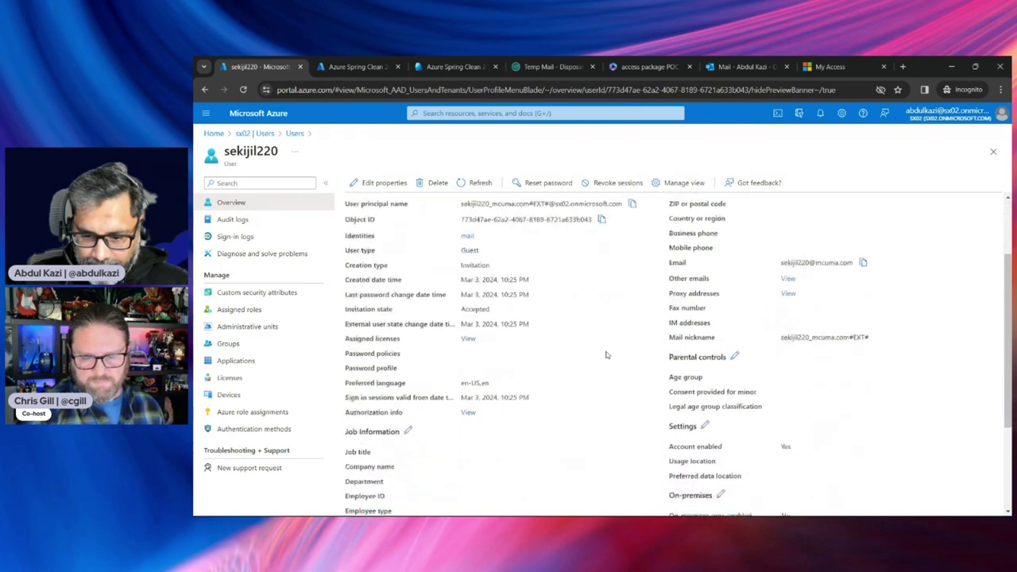
scroll(477, 318, "up", 1)
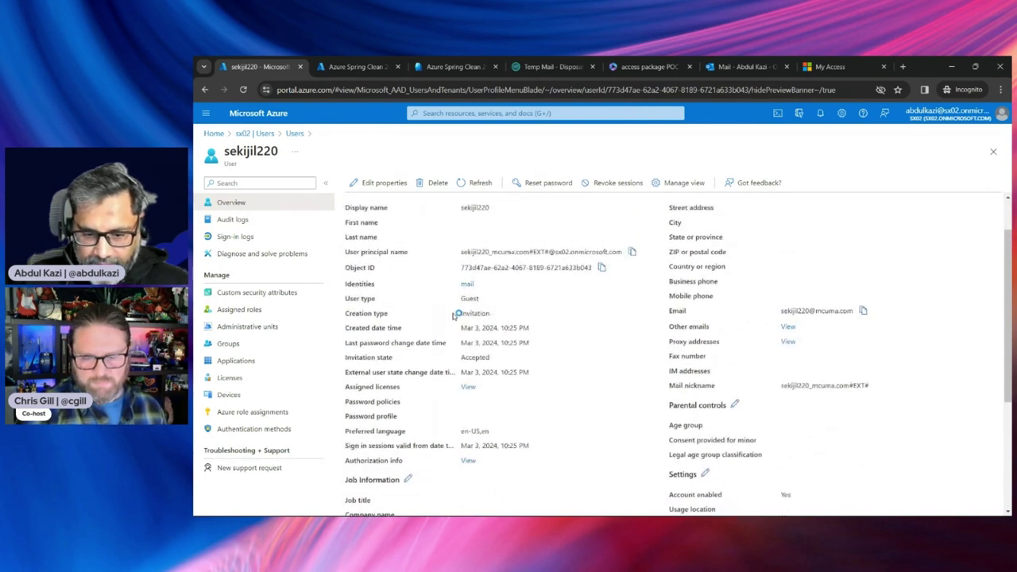
left_click_drag(456, 314, 502, 316)
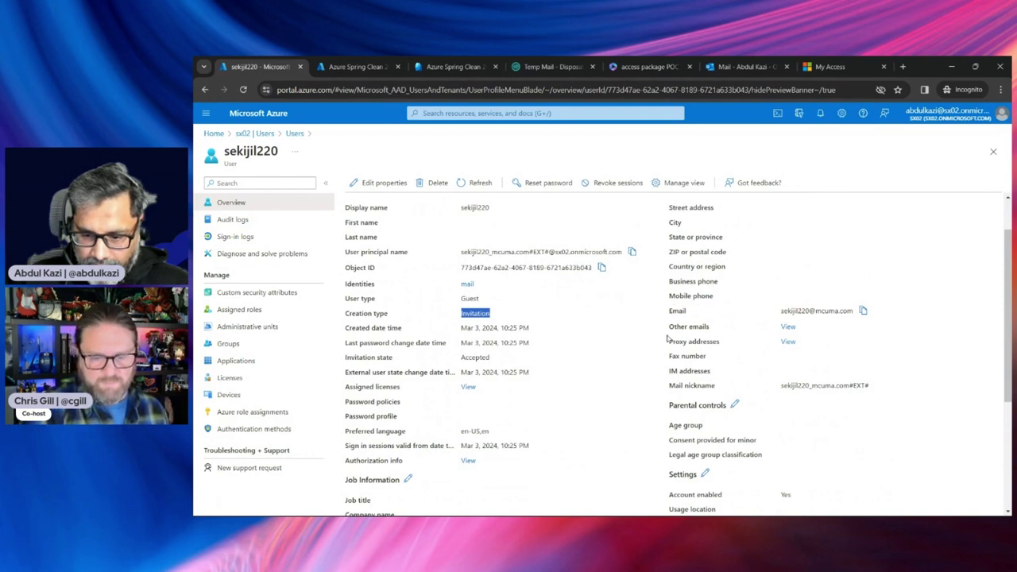
scroll(592, 351, "down", 4)
scroll(598, 349, "down", 1)
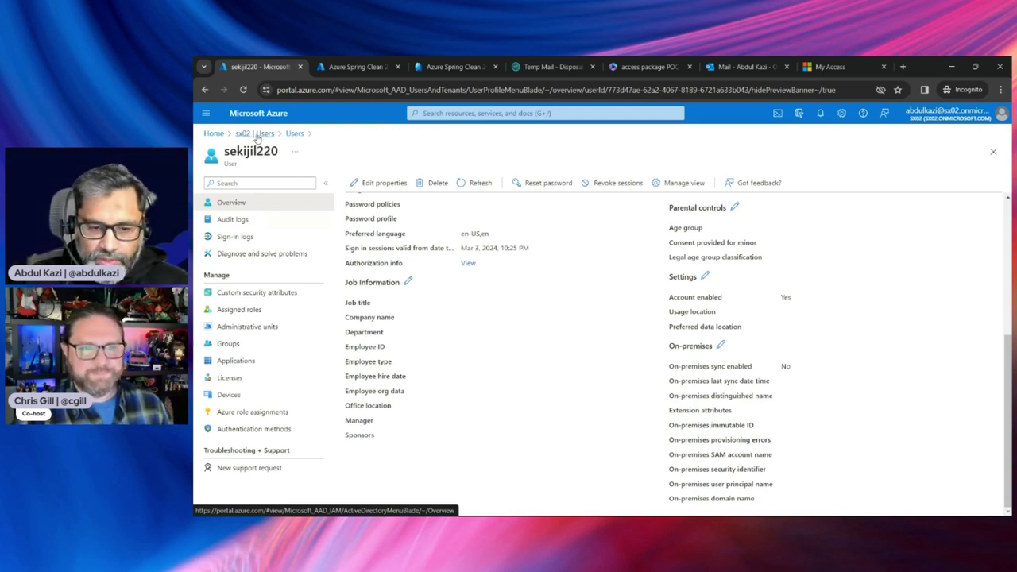
Refresh the Azure Spring Clean 2024 group's members, still 0, then return to the package's Resource roles
left_click(256, 133)
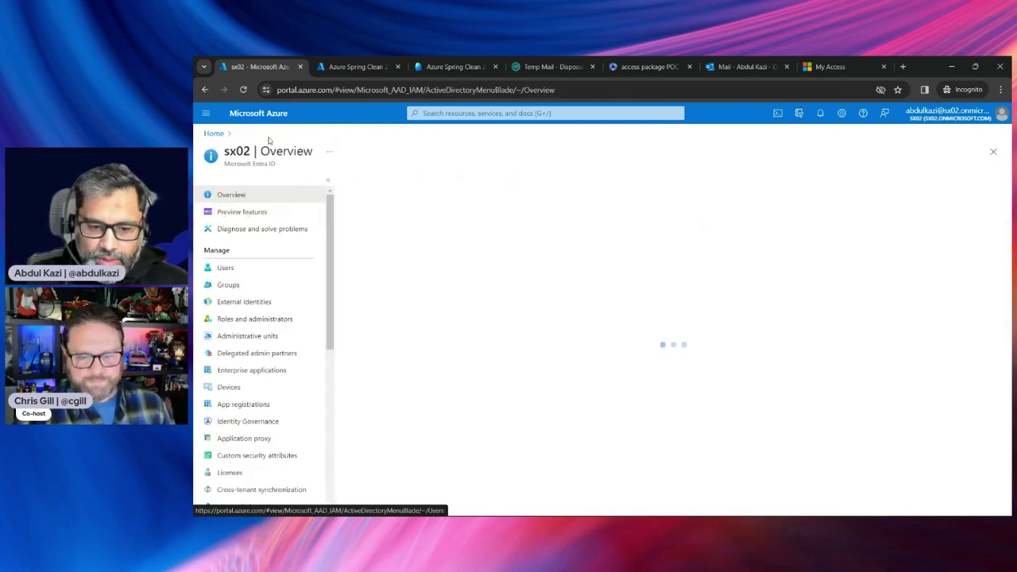
left_click(224, 268)
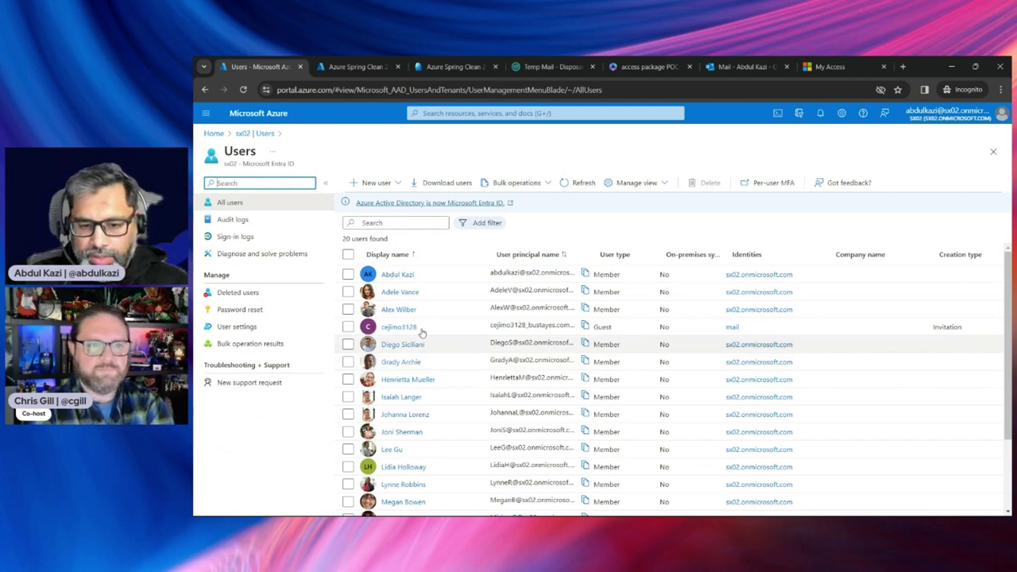
left_click(347, 66)
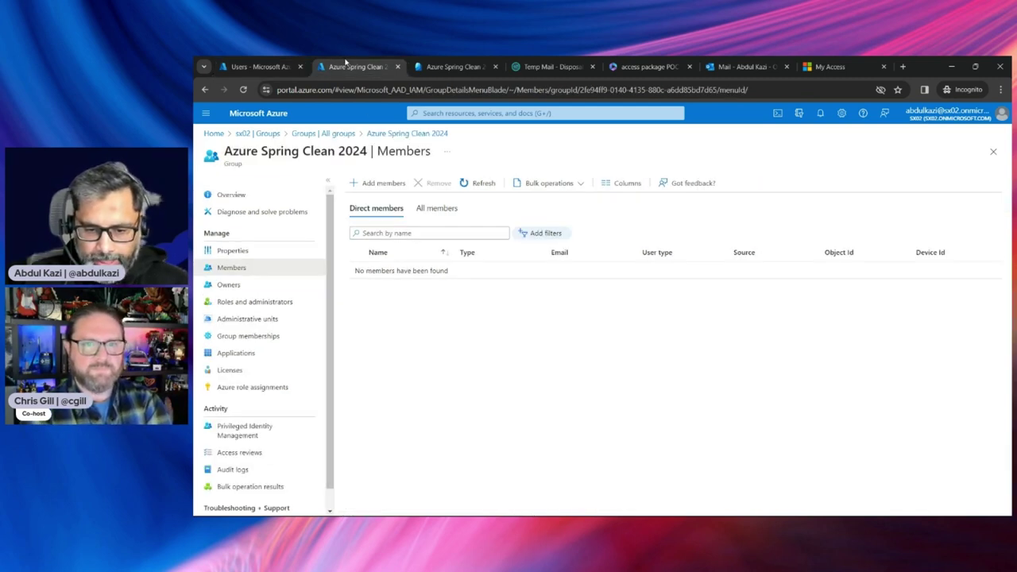
left_click(477, 183)
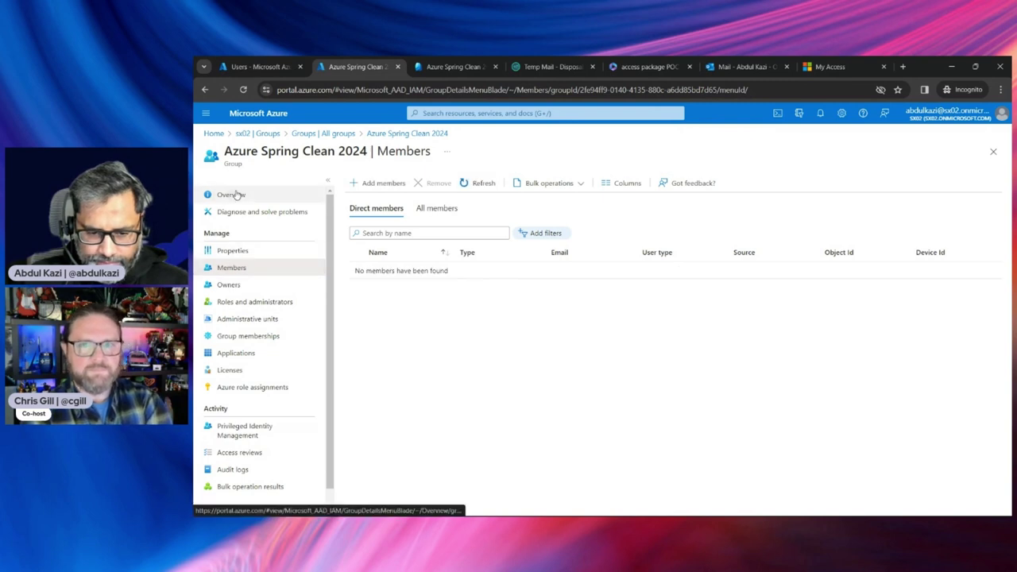
left_click(235, 195)
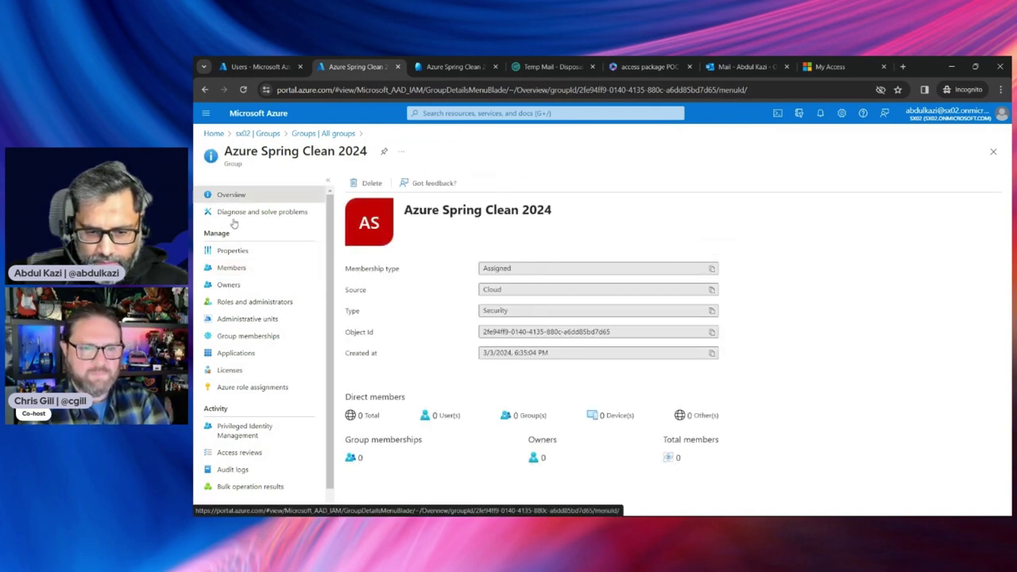
left_click(231, 268)
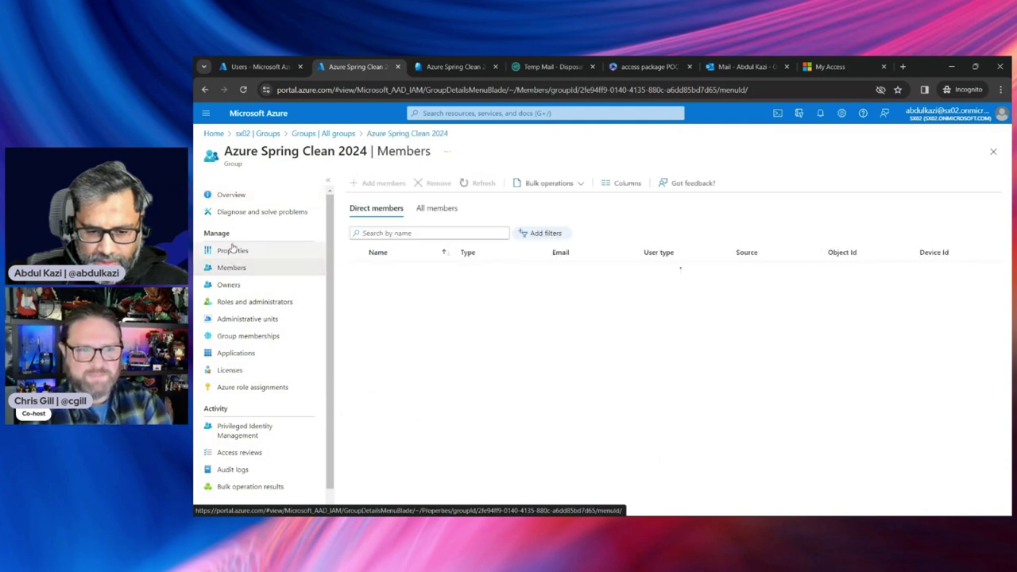
left_click(237, 197)
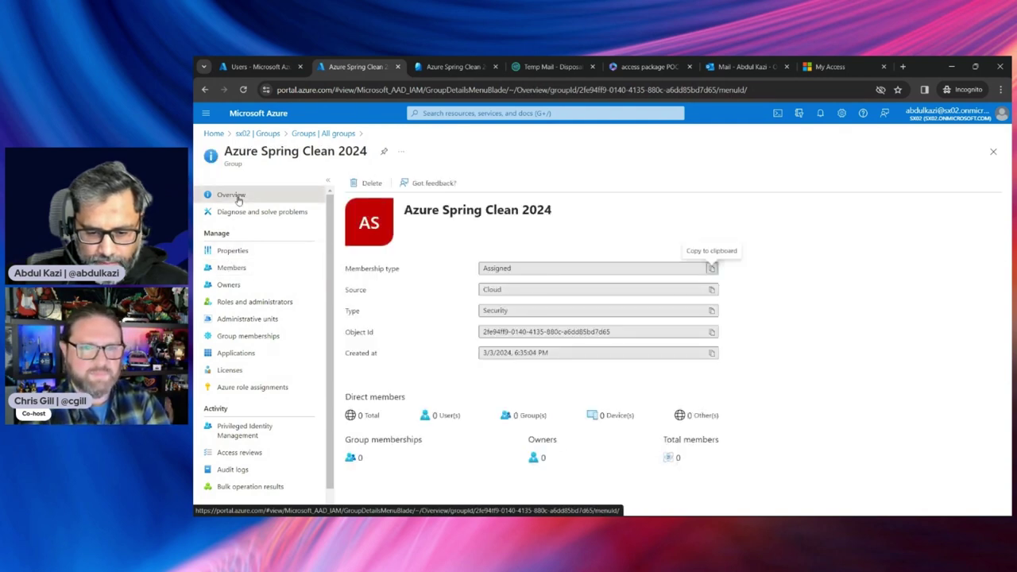
left_click(441, 67)
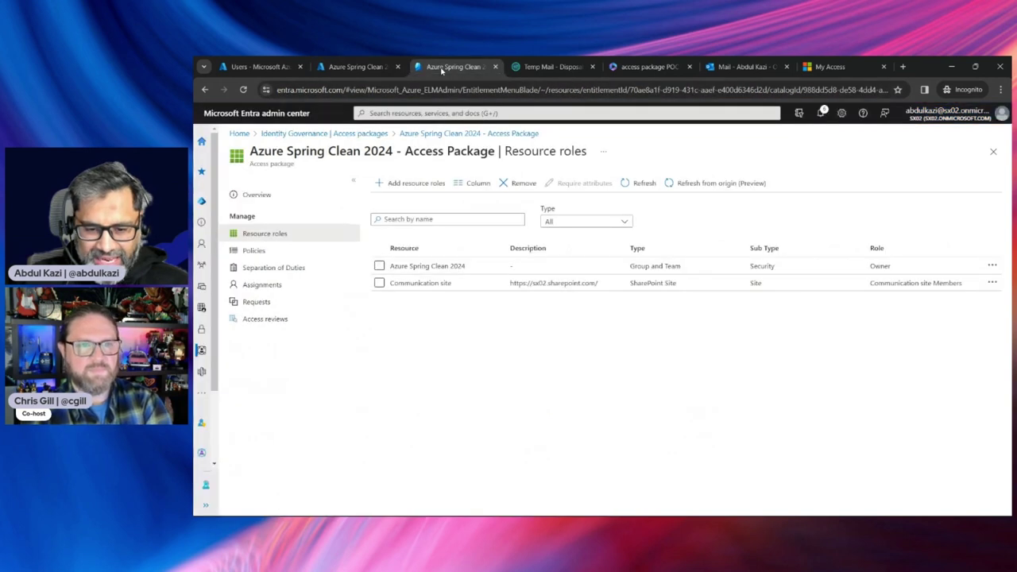
Review the Azure Spring Clean 2024 Owner role's details, including who added it, then open Access reviews
left_click(429, 268)
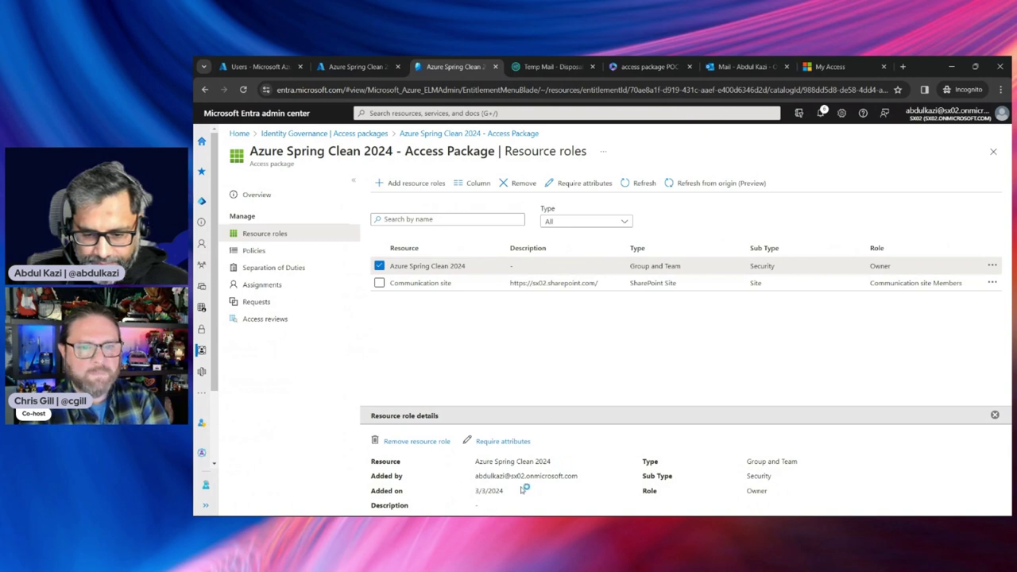
left_click_drag(475, 476, 587, 480)
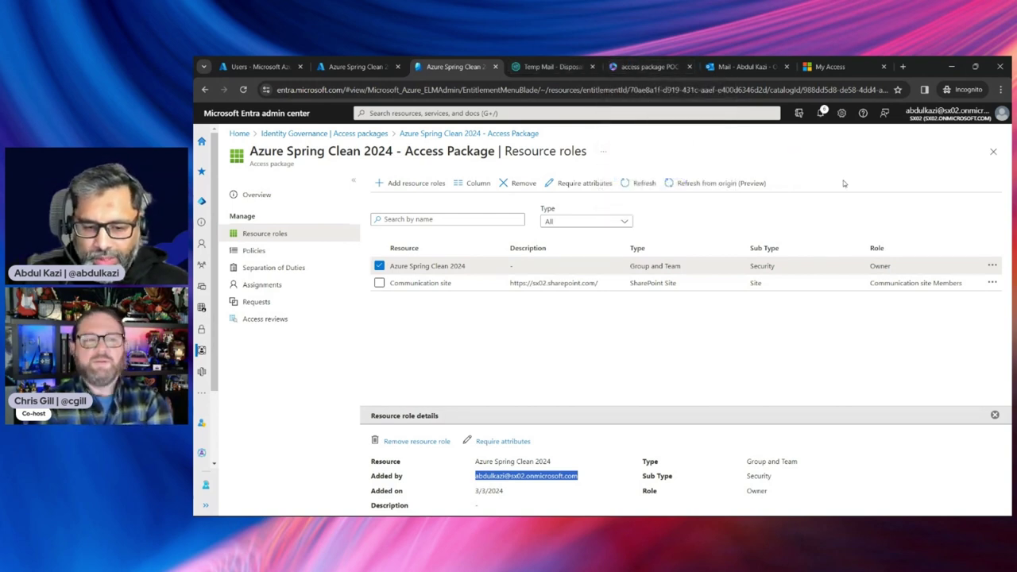
left_click(279, 322)
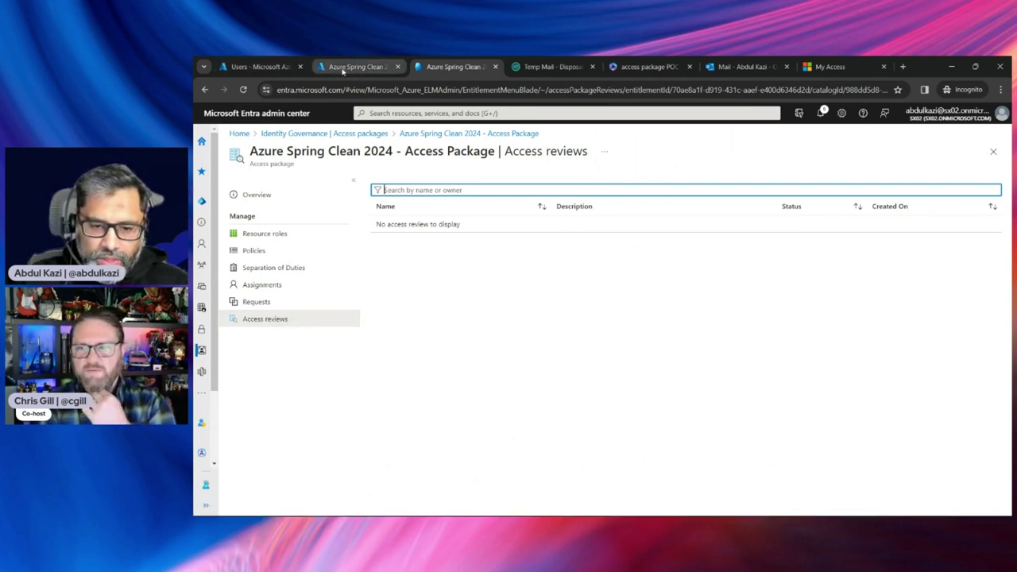
Go from Azure Home to Microsoft Entra ID's Licenses > All products list
left_click(263, 67)
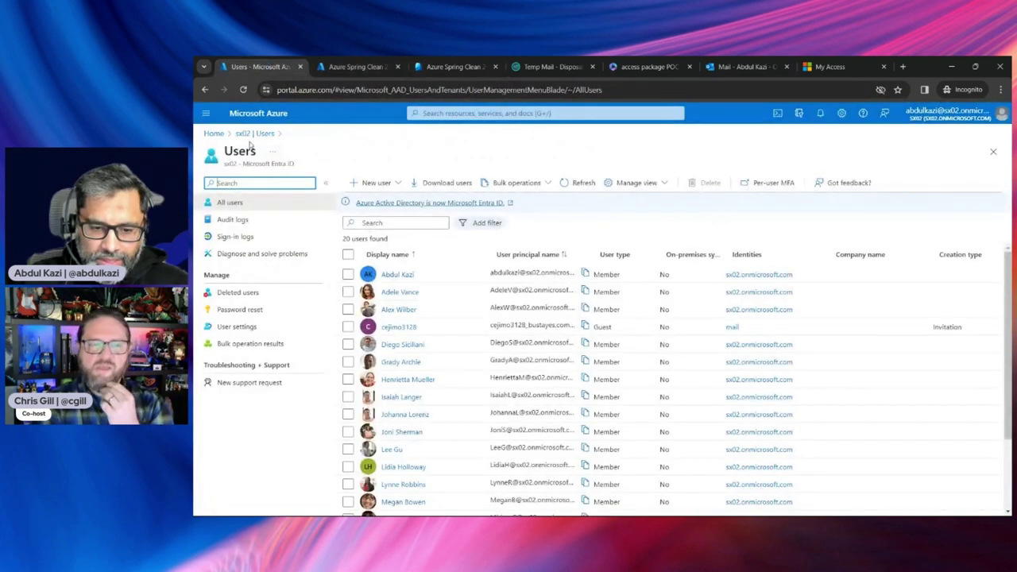
left_click(214, 134)
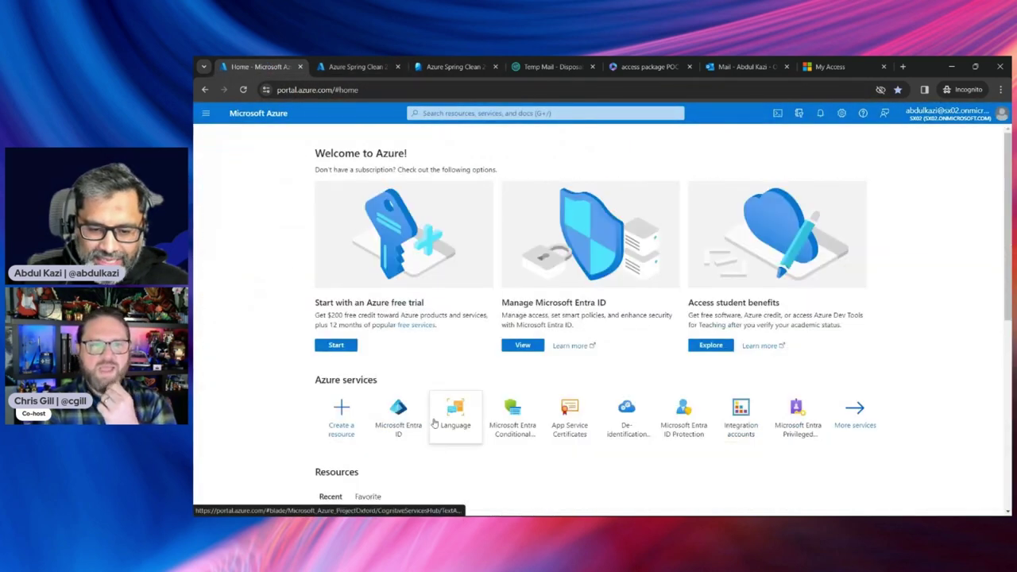
left_click(405, 418)
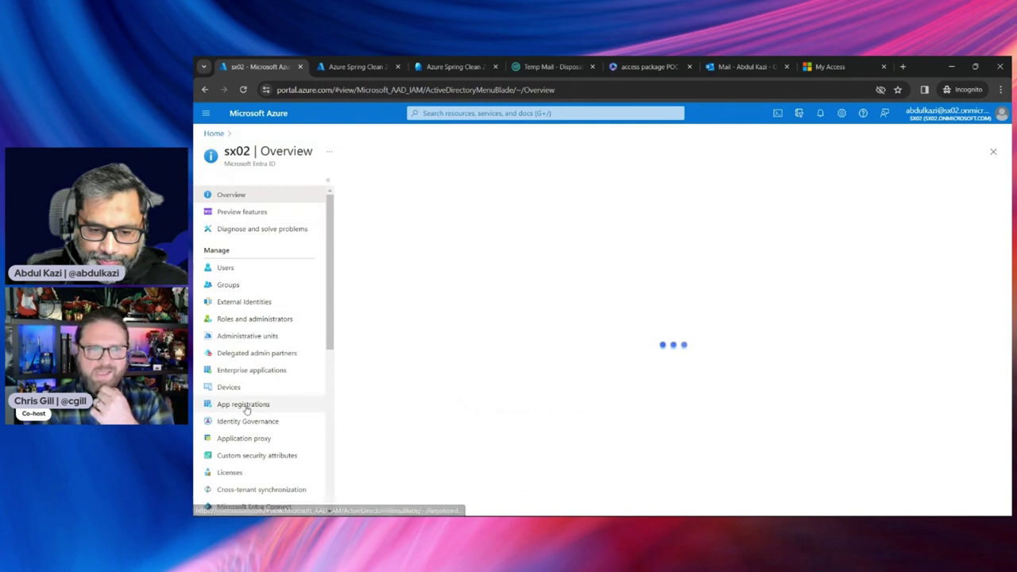
left_click(229, 472)
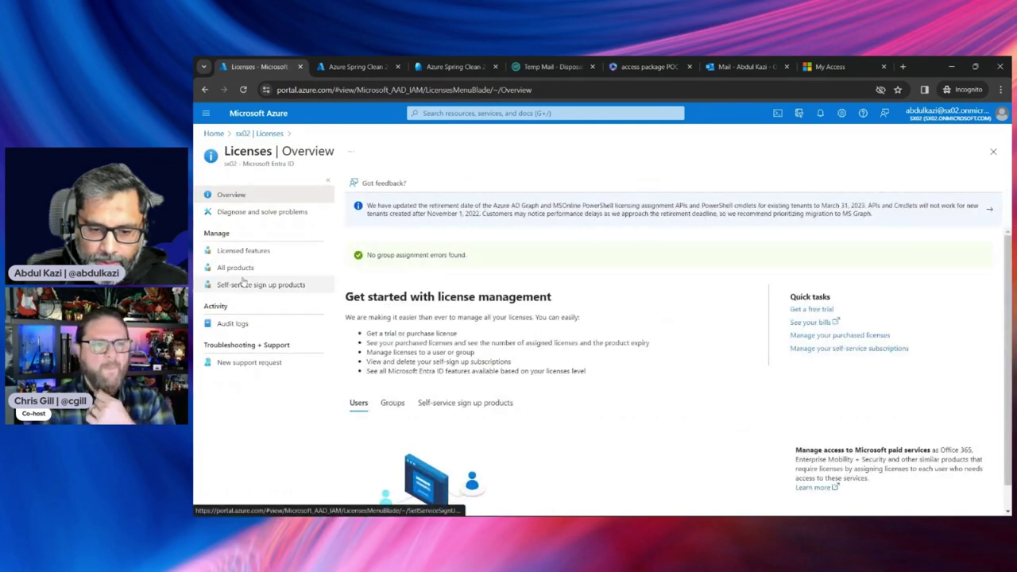
left_click(236, 268)
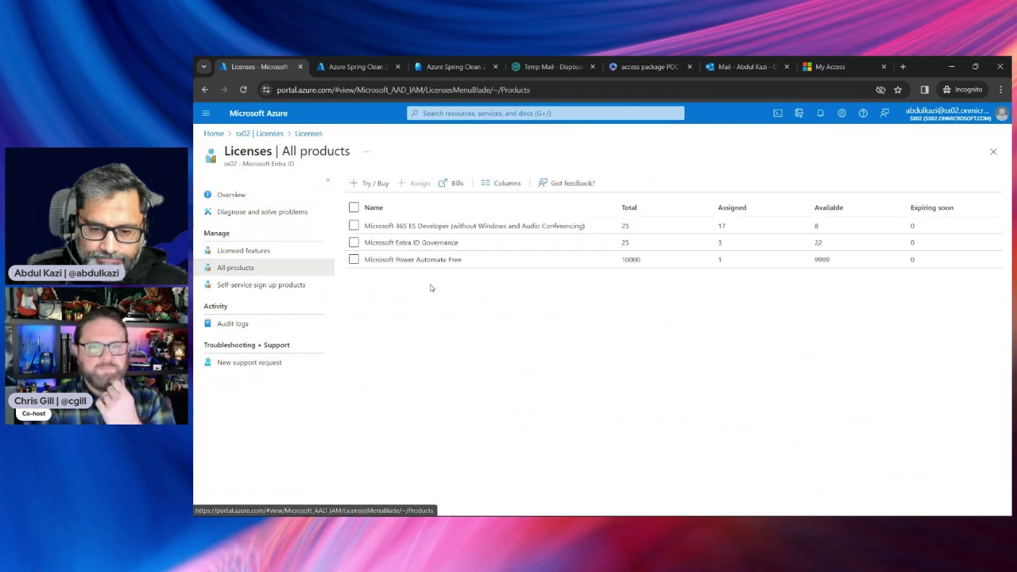
Inspect the Microsoft Entra ID Governance licence holders, then return to all products
left_click(406, 244)
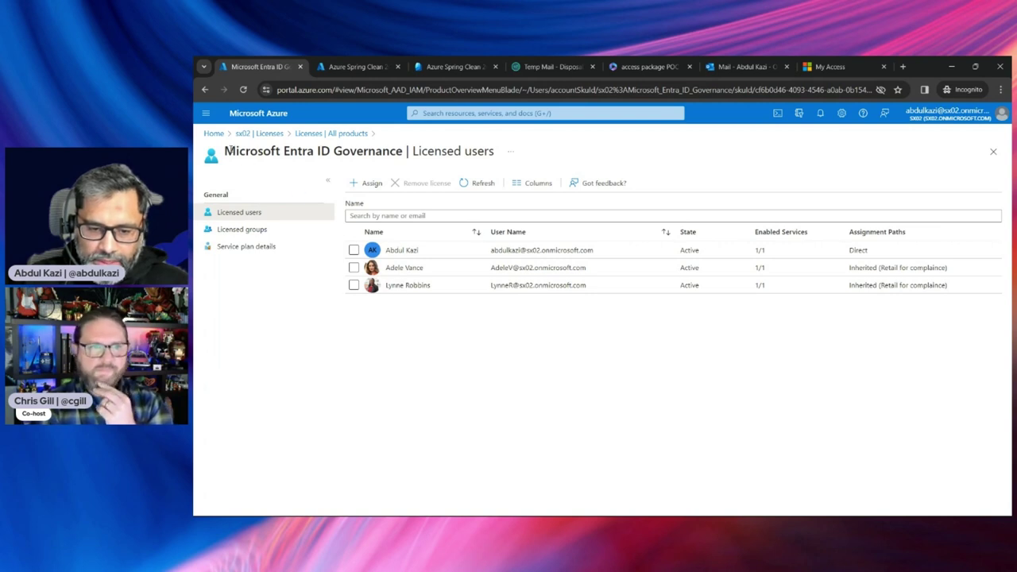
left_click_drag(226, 150, 403, 151)
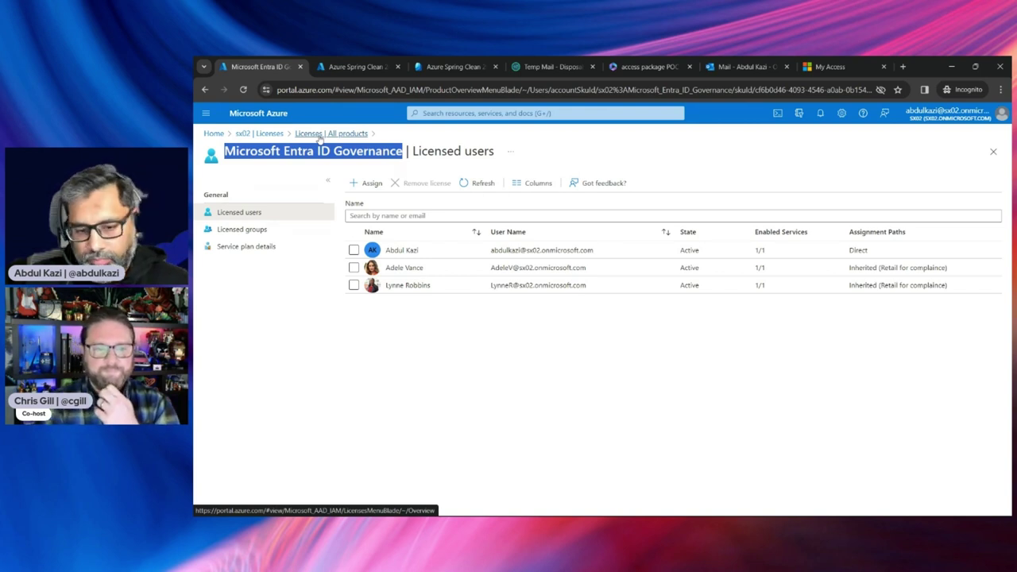
left_click(320, 136)
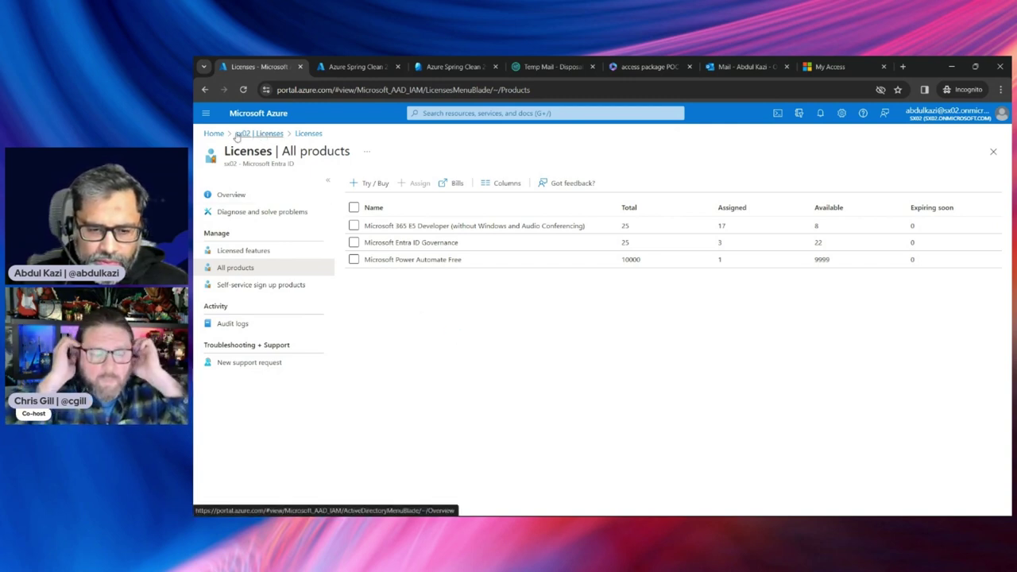
Open Identity governance Access reviews, glance at Lifecycle workflows, then return to Access reviews
left_click(358, 67)
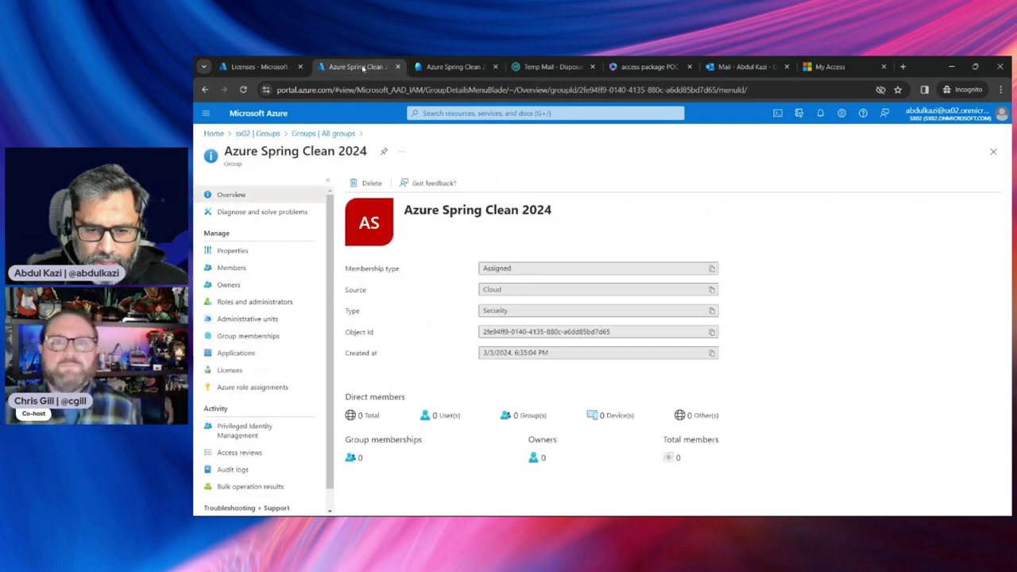
left_click(445, 67)
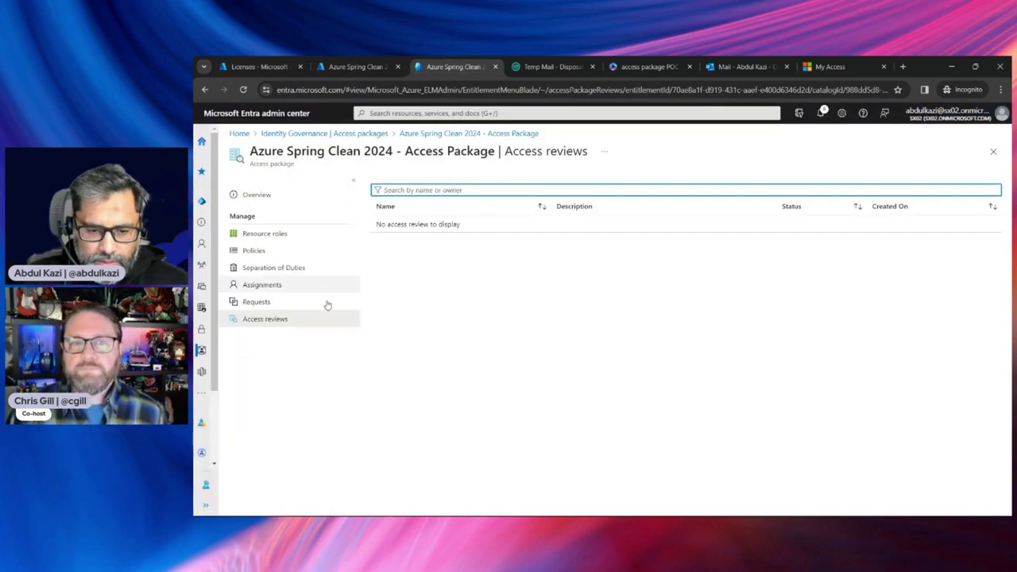
left_click(206, 505)
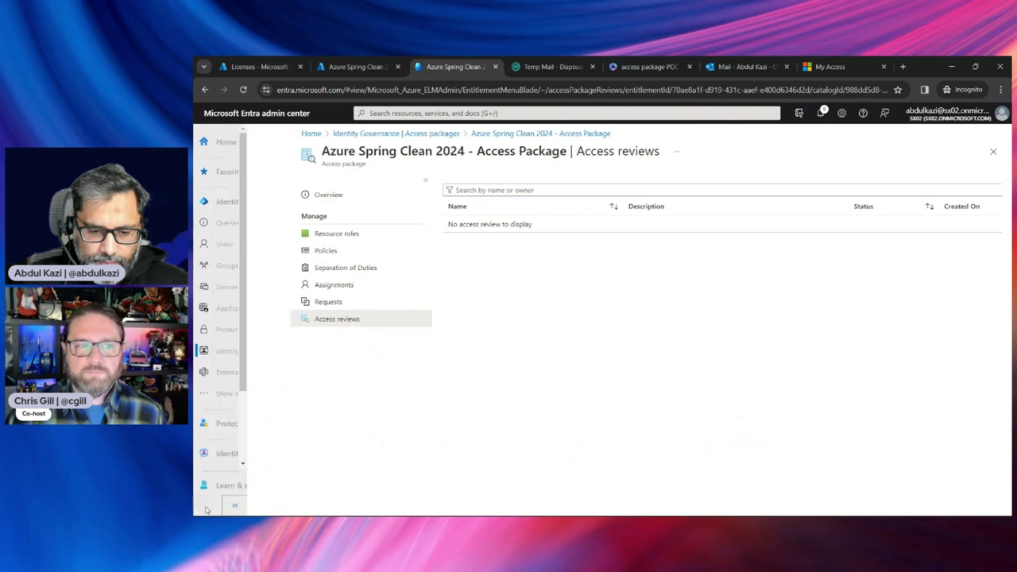
left_click(254, 351)
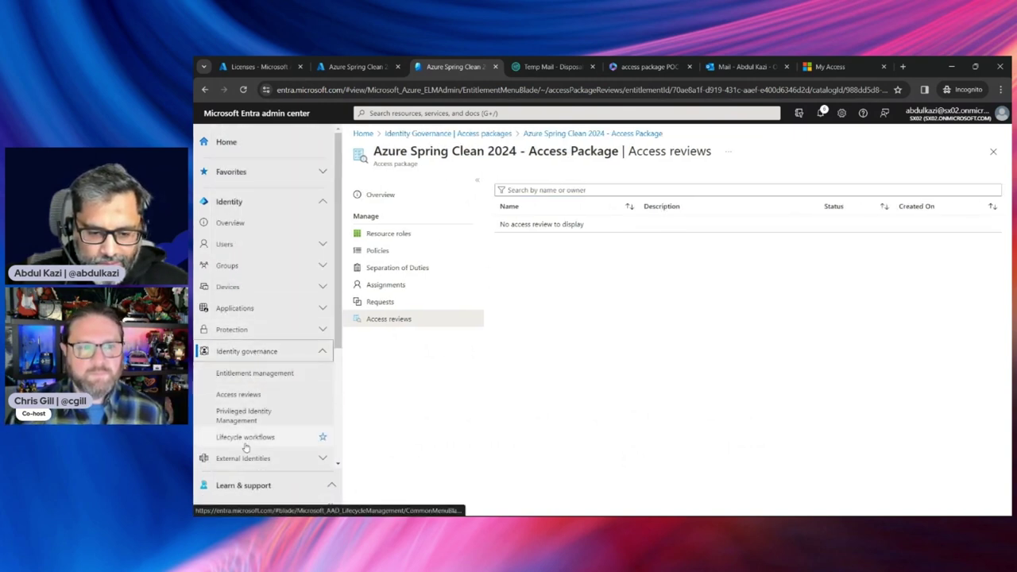
left_click(239, 394)
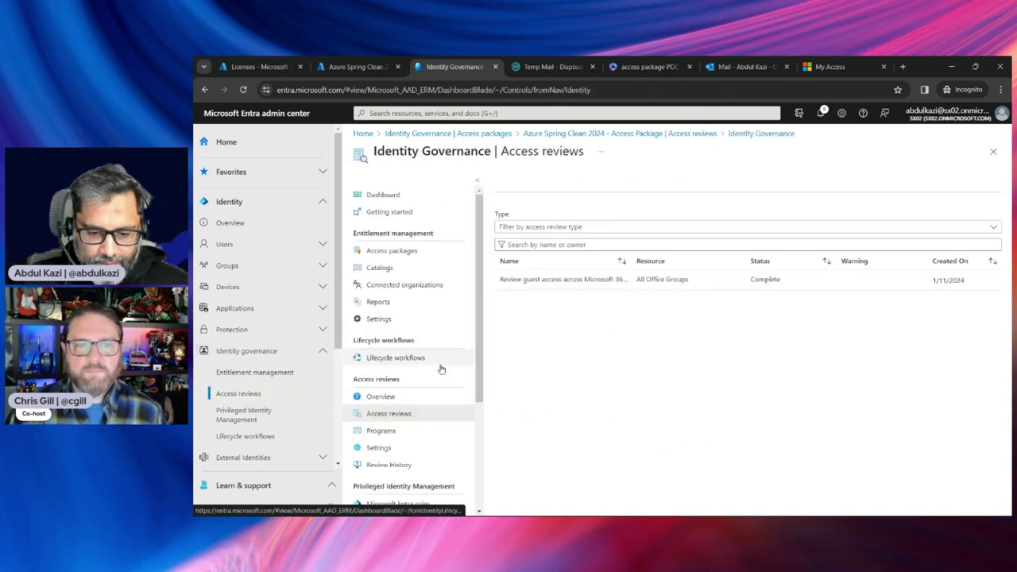
left_click(395, 359)
left_click(379, 359)
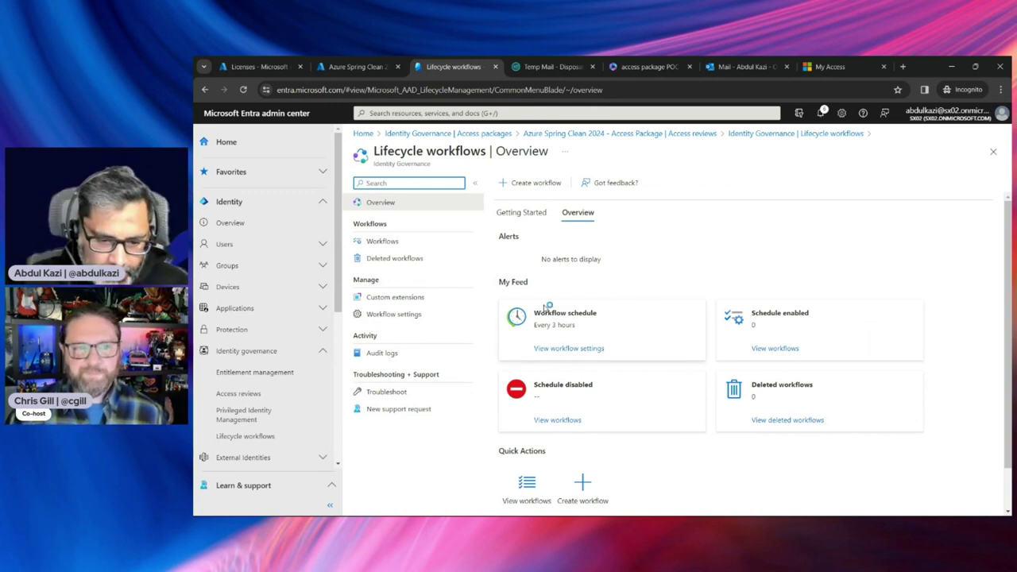
left_click(251, 395)
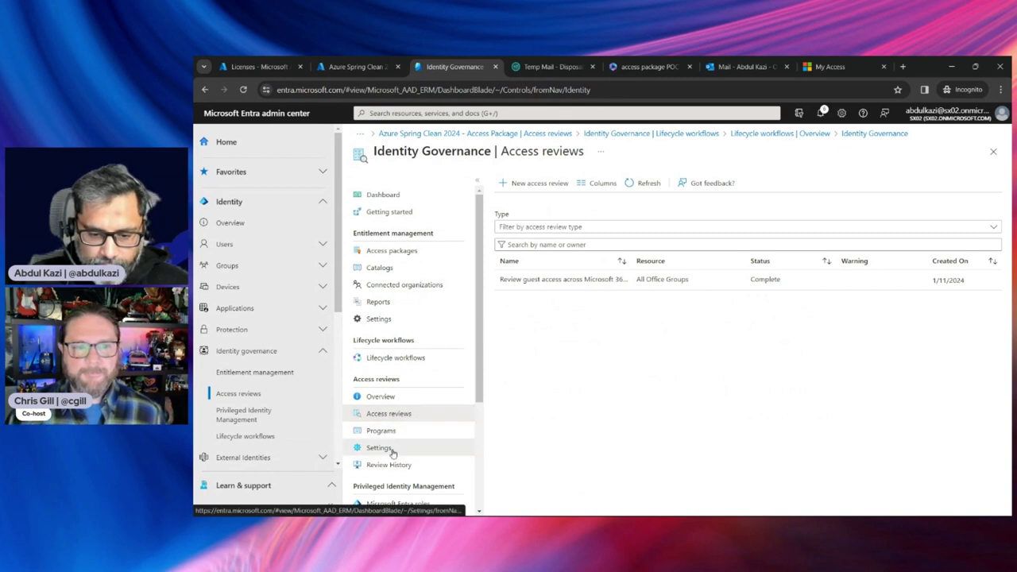
Open the Entitlement management Settings page and review its external user options
left_click(379, 448)
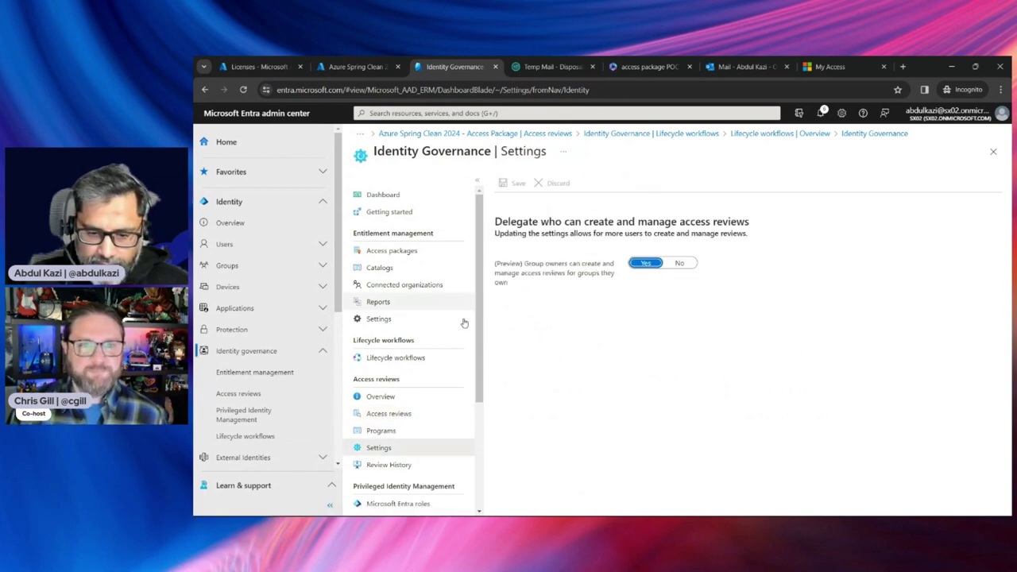
left_click(390, 321)
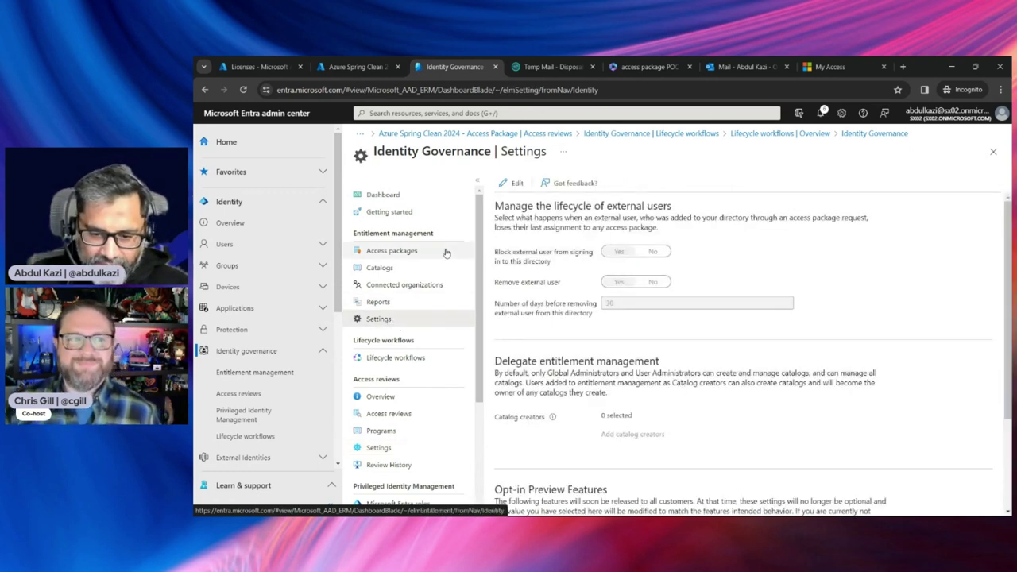
scroll(553, 309, "down", 1)
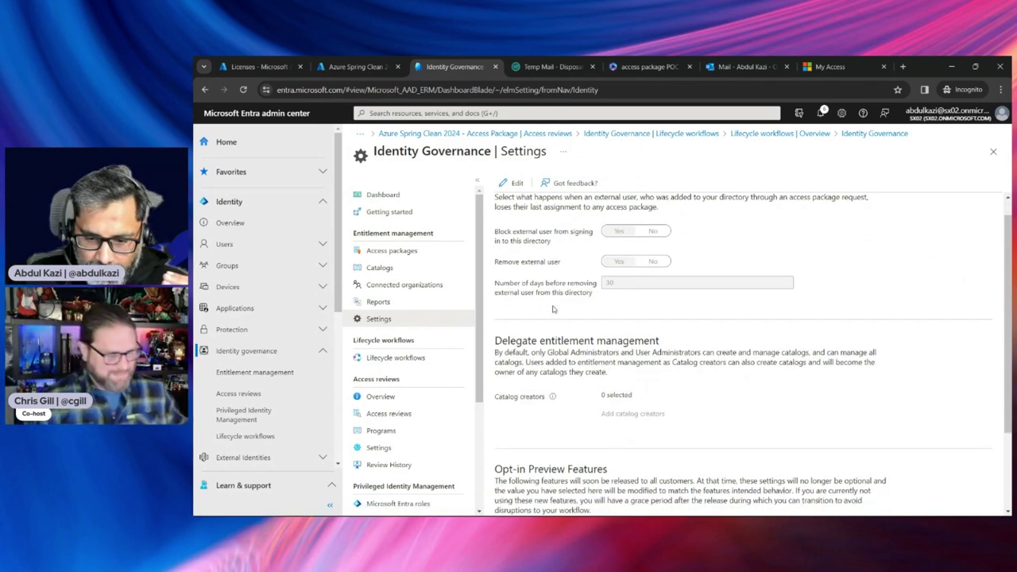
scroll(553, 309, "down", 3)
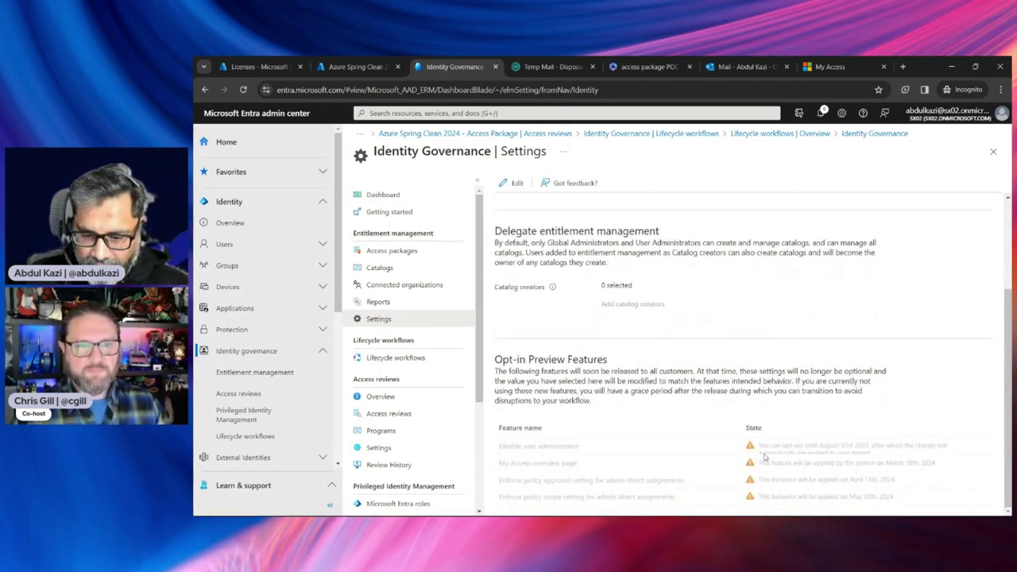
Edit settings to enable the 'My Access overview page' preview, acknowledging and confirming the change
left_click(513, 184)
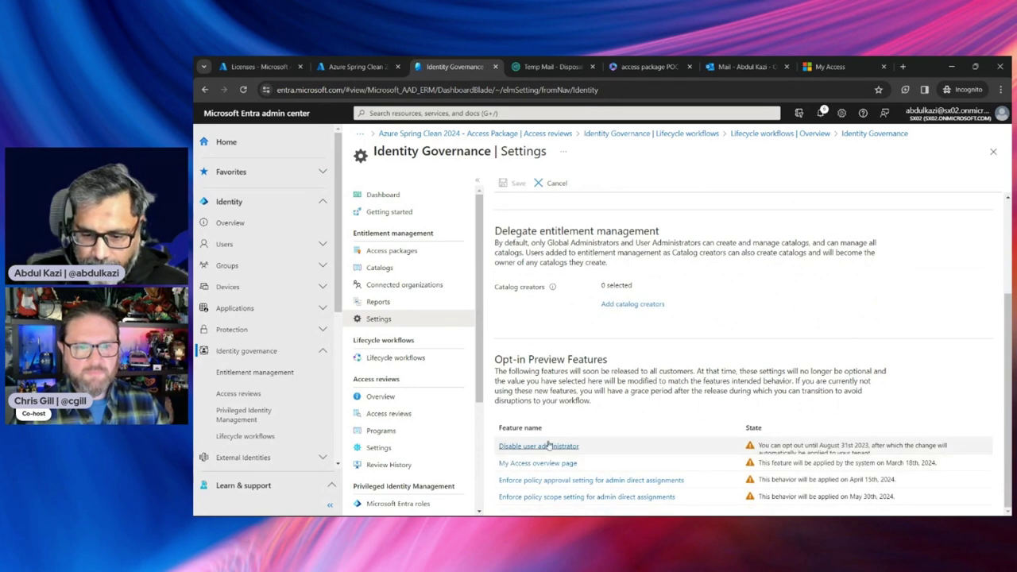
left_click(549, 464)
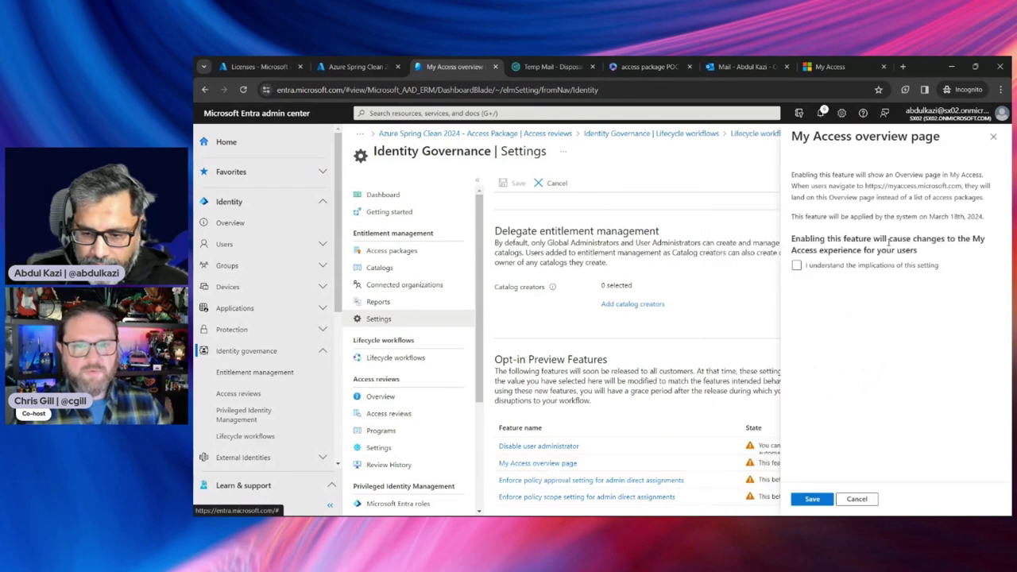
left_click_drag(824, 139, 914, 139)
left_click(914, 138)
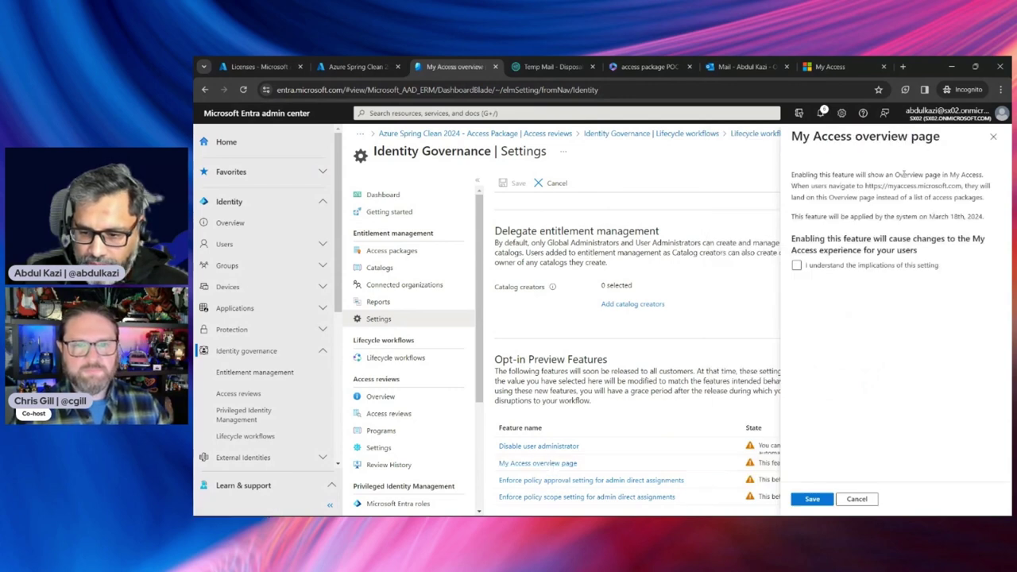
left_click(797, 267)
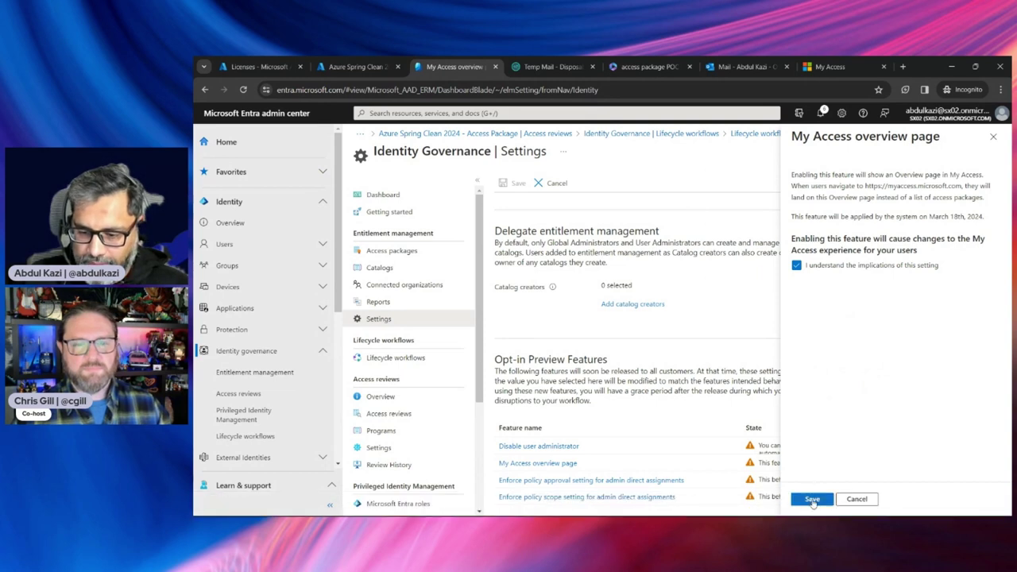
left_click(812, 500)
left_click(814, 218)
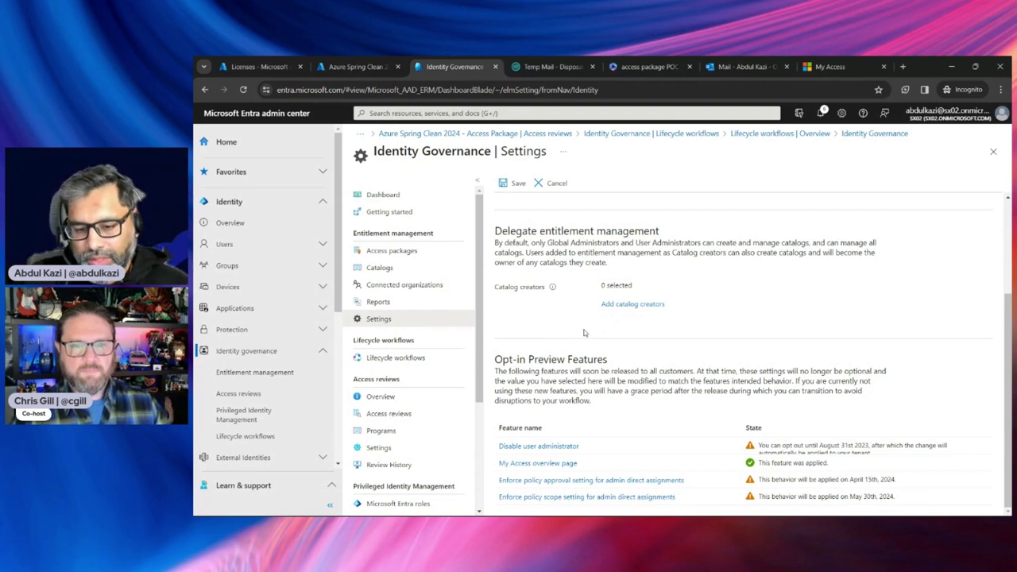
scroll(582, 334, "up", 2)
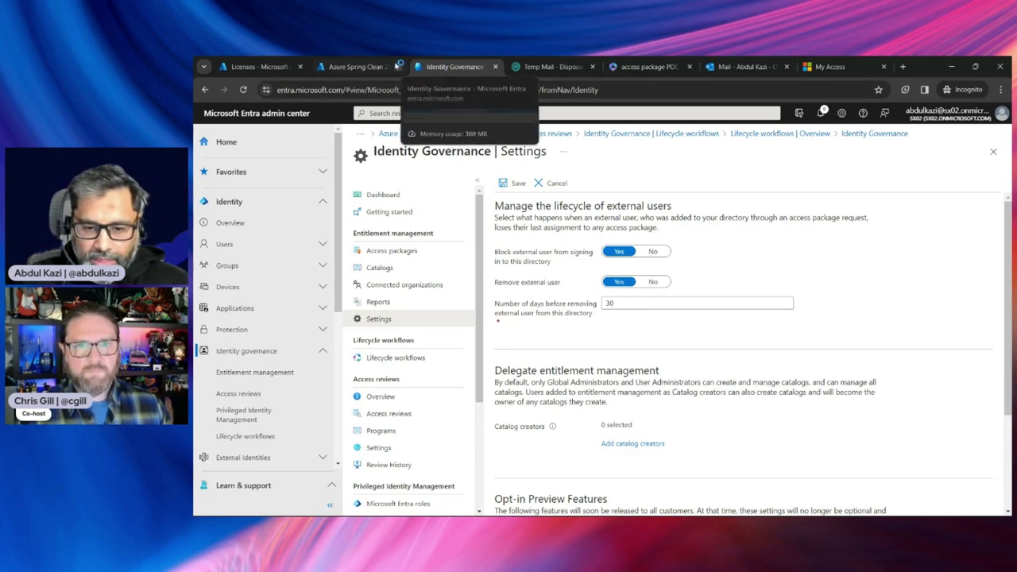
Reload the Azure Spring Clean 2024 group's members, still none, then minimize the browser to the Demo Time! slide
left_click(362, 66)
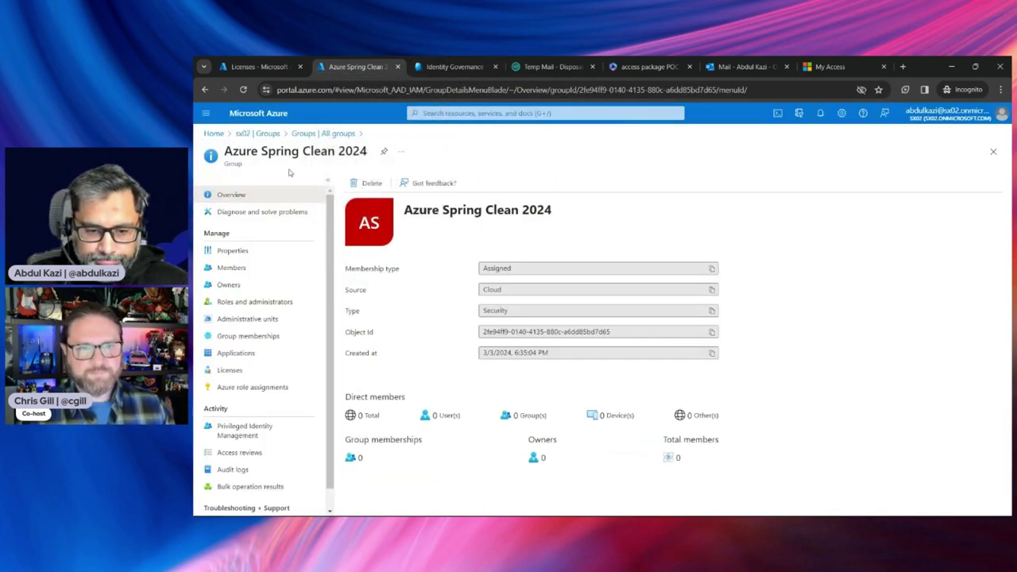
left_click(254, 253)
left_click(230, 268)
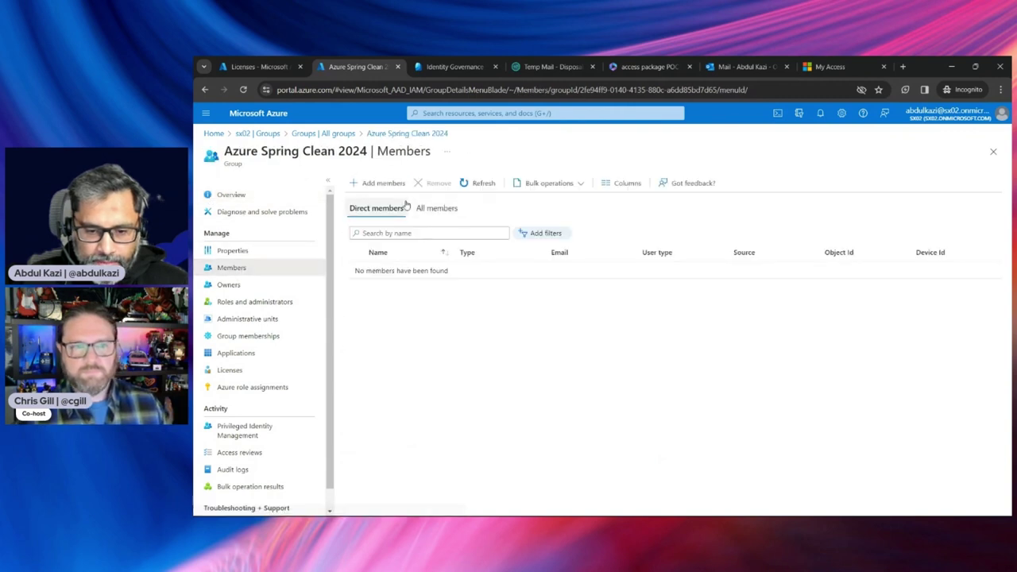
left_click(475, 186)
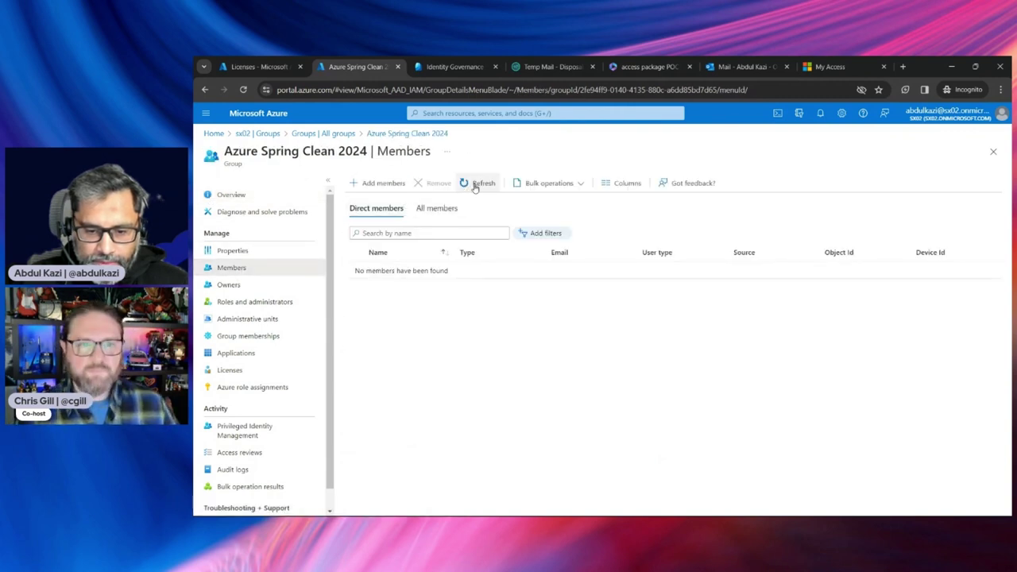
left_click(476, 186)
left_click(475, 186)
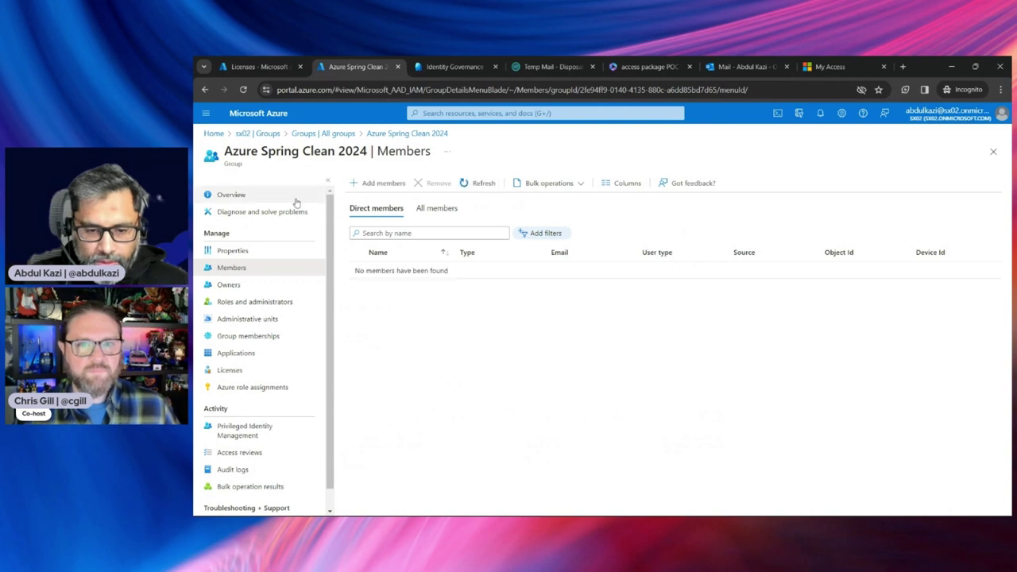
left_click(242, 198)
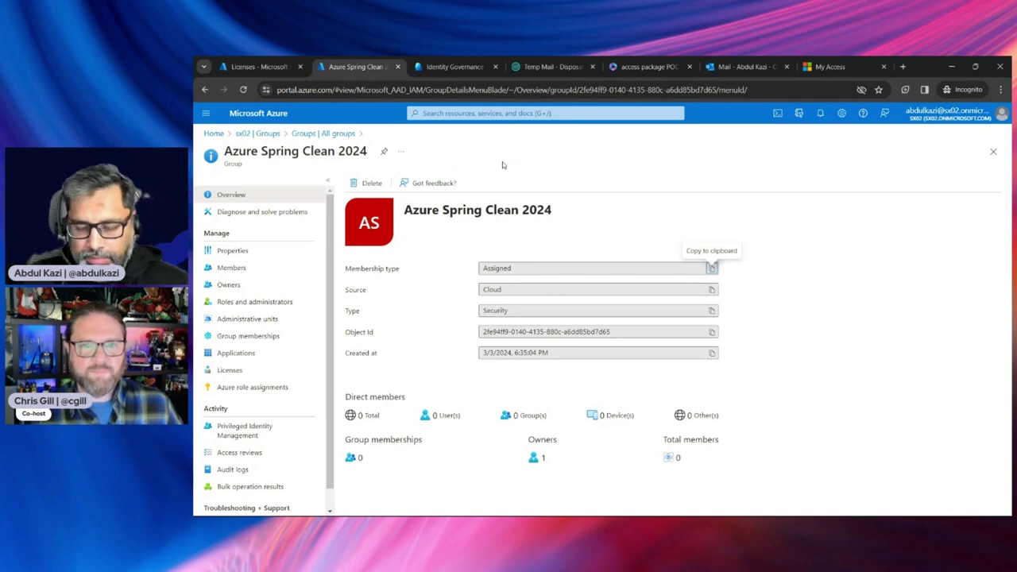
left_click(951, 67)
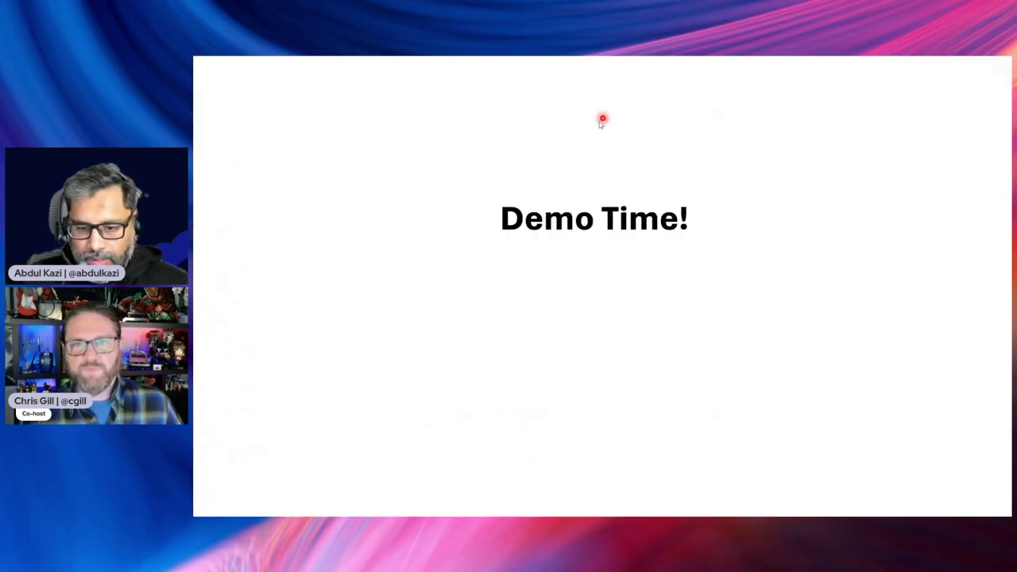